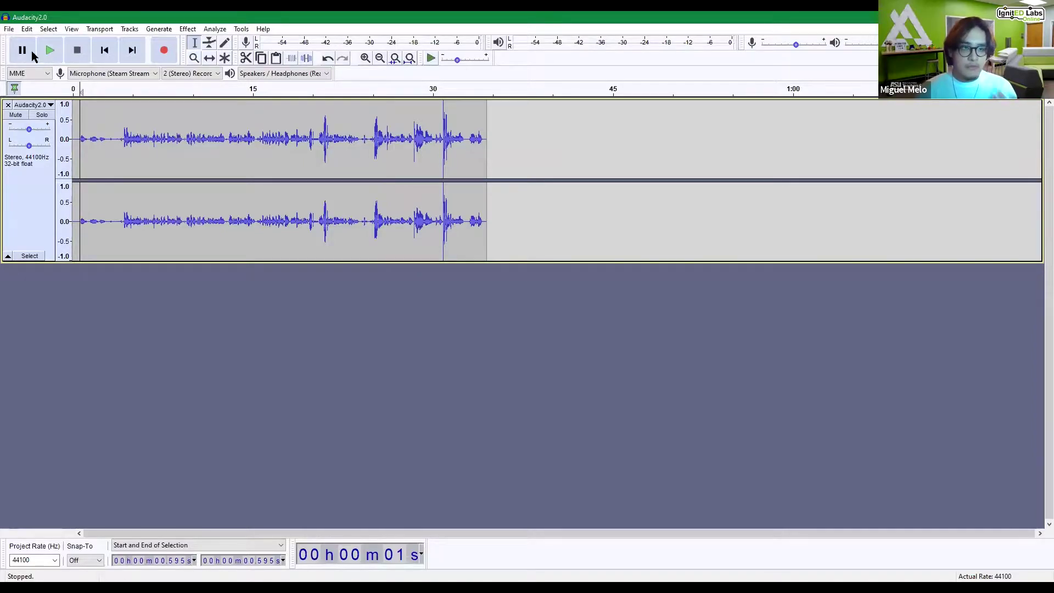
# Play the opening of the recording, and delete the audio from 0 to 4.071 seconds.
pyautogui.click(51, 53)
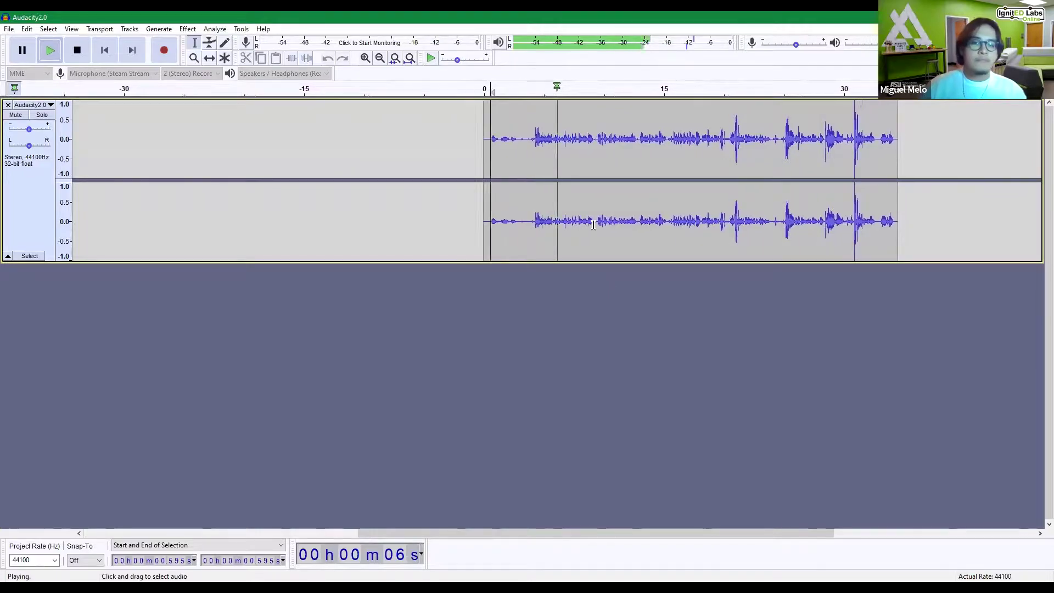
pyautogui.press('space')
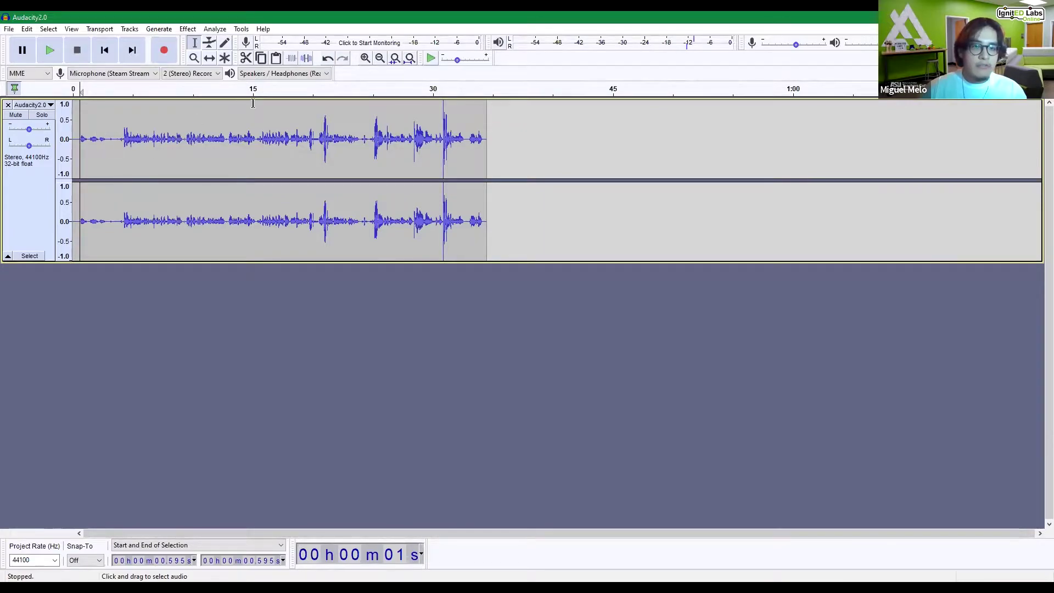
pyautogui.click(364, 58)
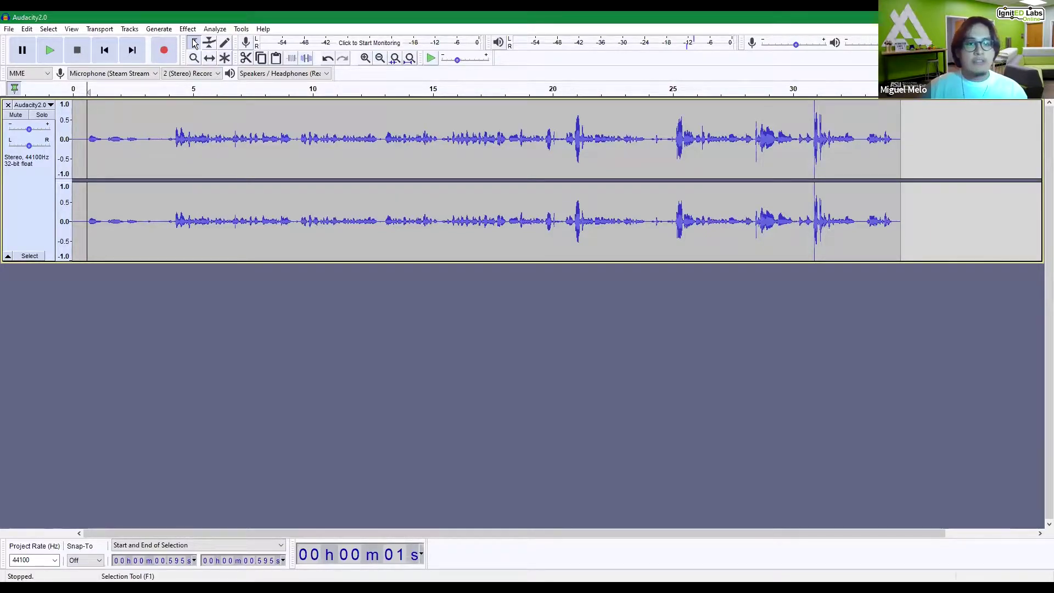
pyautogui.moveTo(170, 144); pyautogui.dragTo(70, 152)
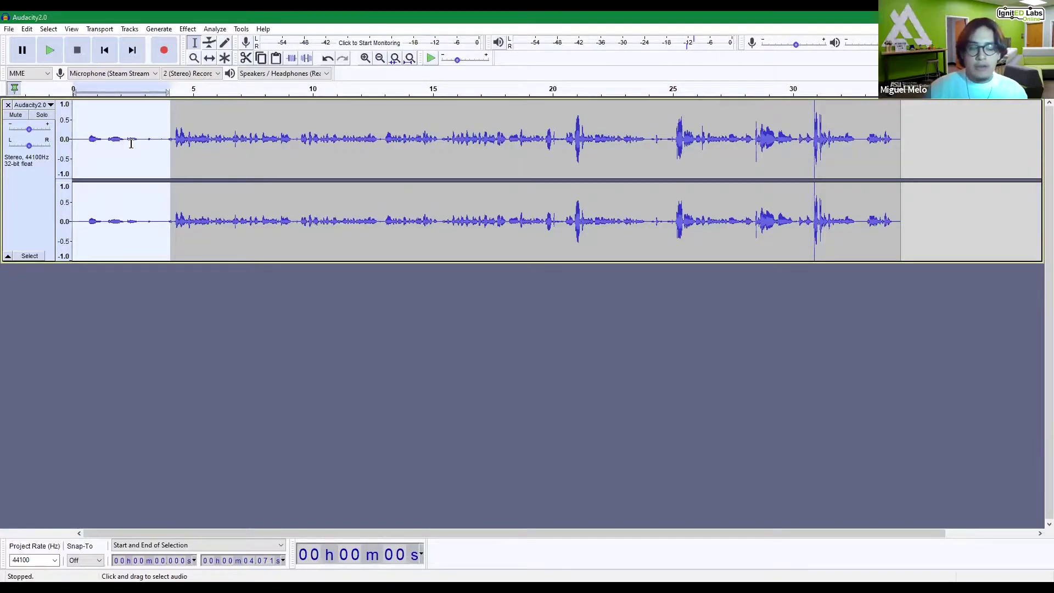
pyautogui.press('Delete')
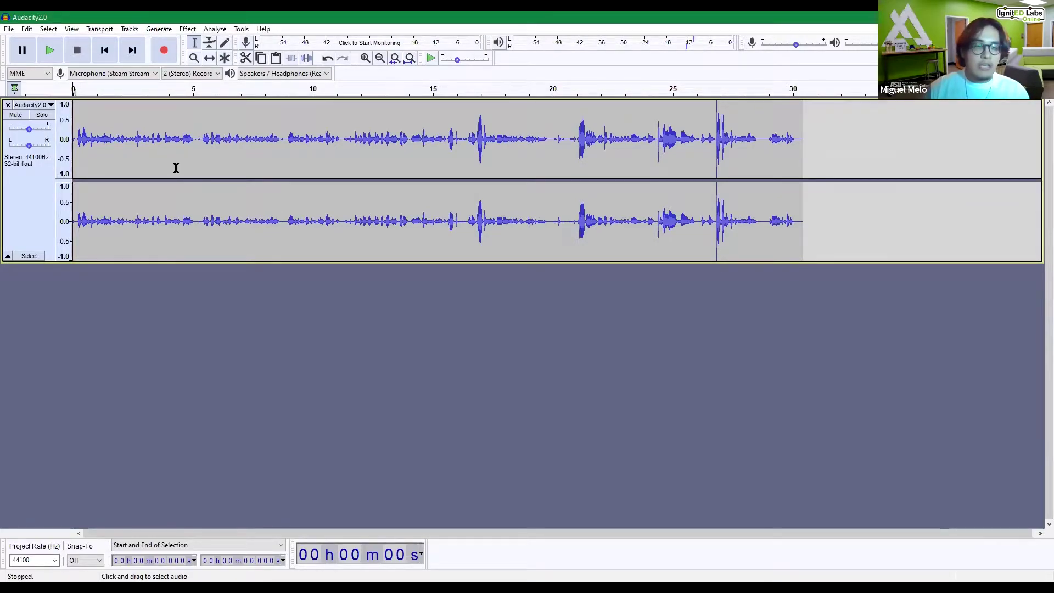
# Listen to the trimmed opening of the recording, replaying it from the very start.
pyautogui.click(365, 59)
pyautogui.click(366, 58)
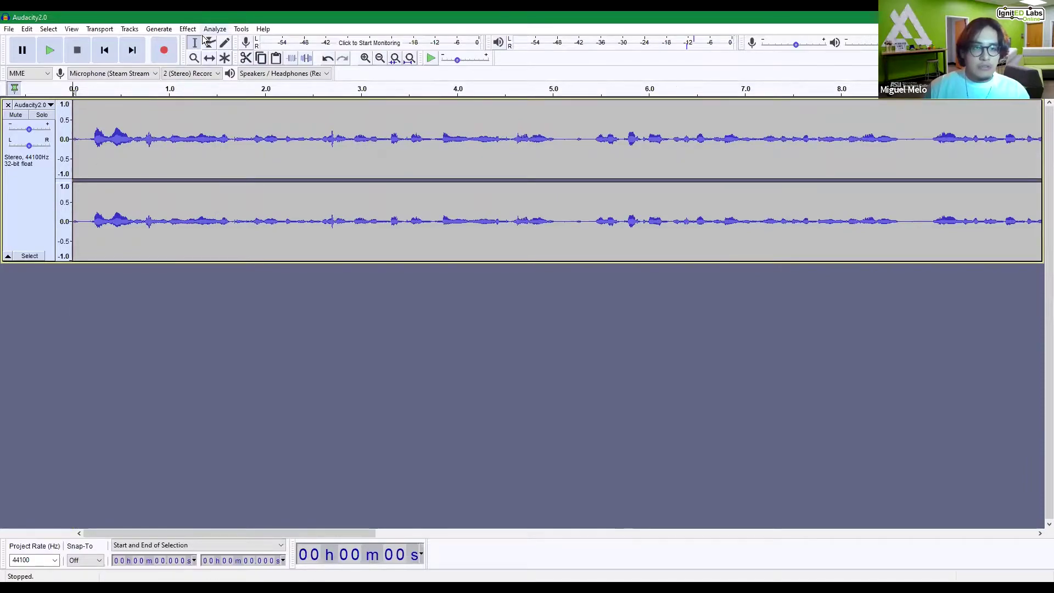
pyautogui.click(76, 107)
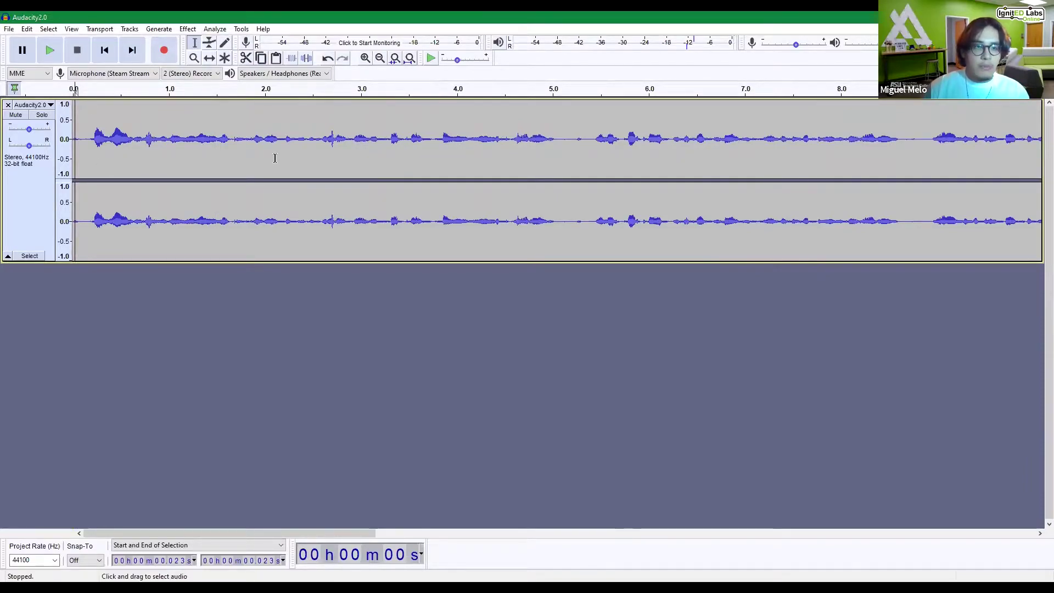
pyautogui.press('space')
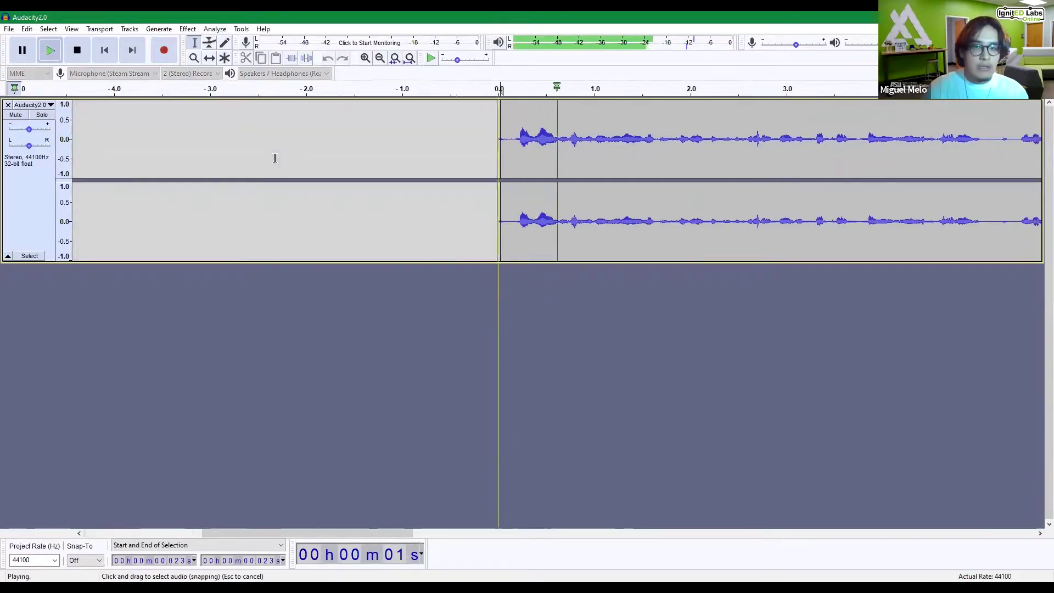
pyautogui.press('space')
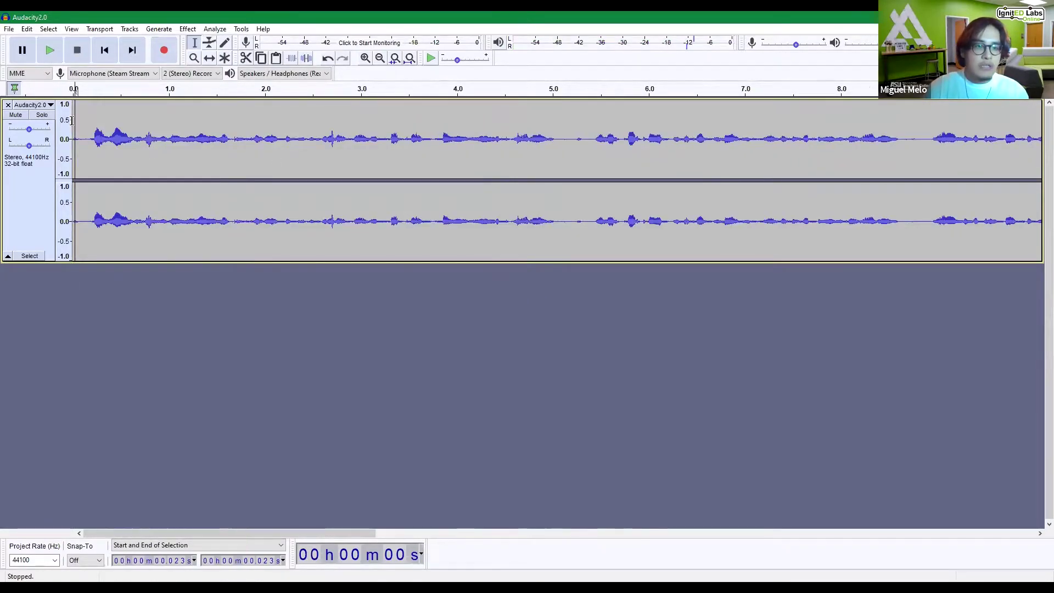
pyautogui.click(104, 50)
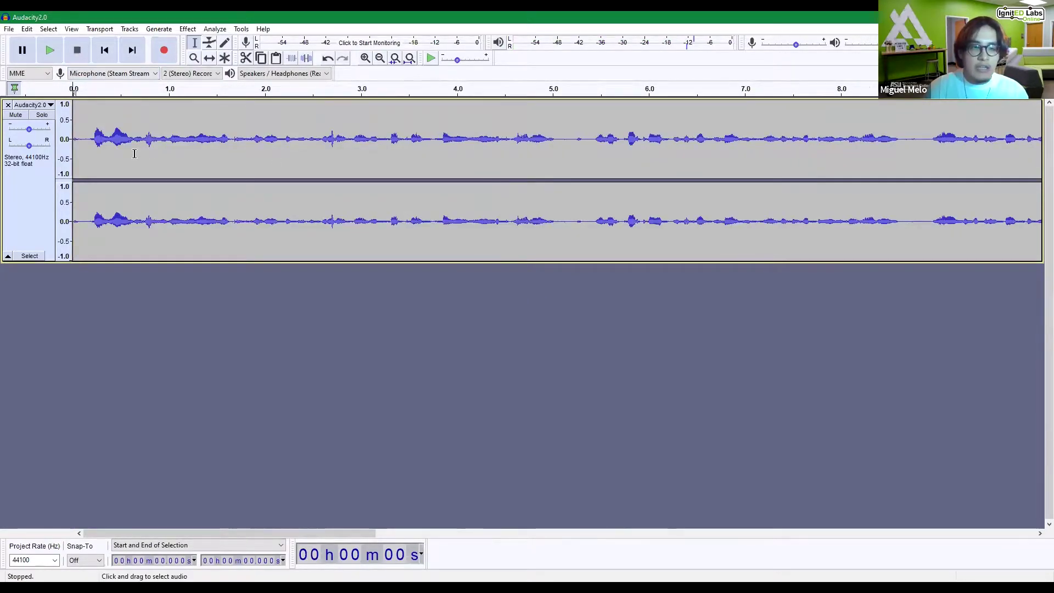
pyautogui.press('space')
pyautogui.press('space')
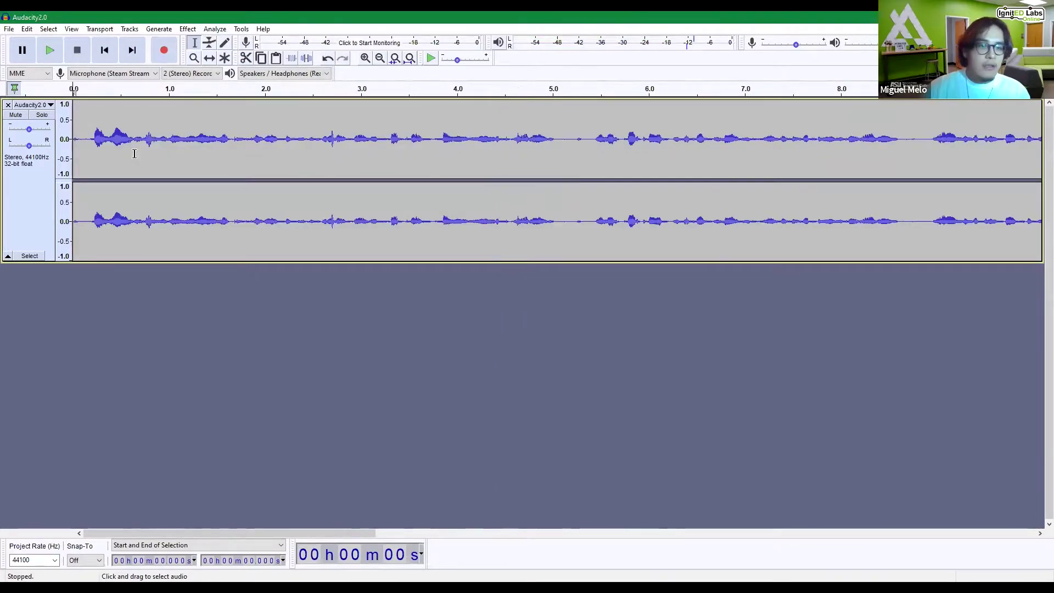
# Play the recording from 0.875 seconds, and replay the passage starting at 17.760 seconds.
pyautogui.click(156, 107)
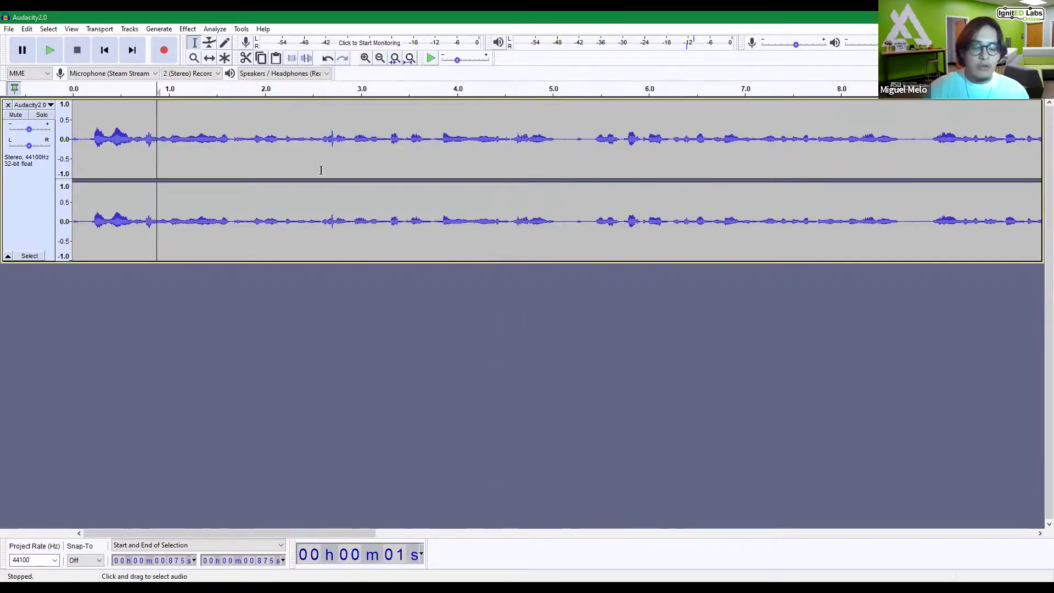
pyautogui.press('space')
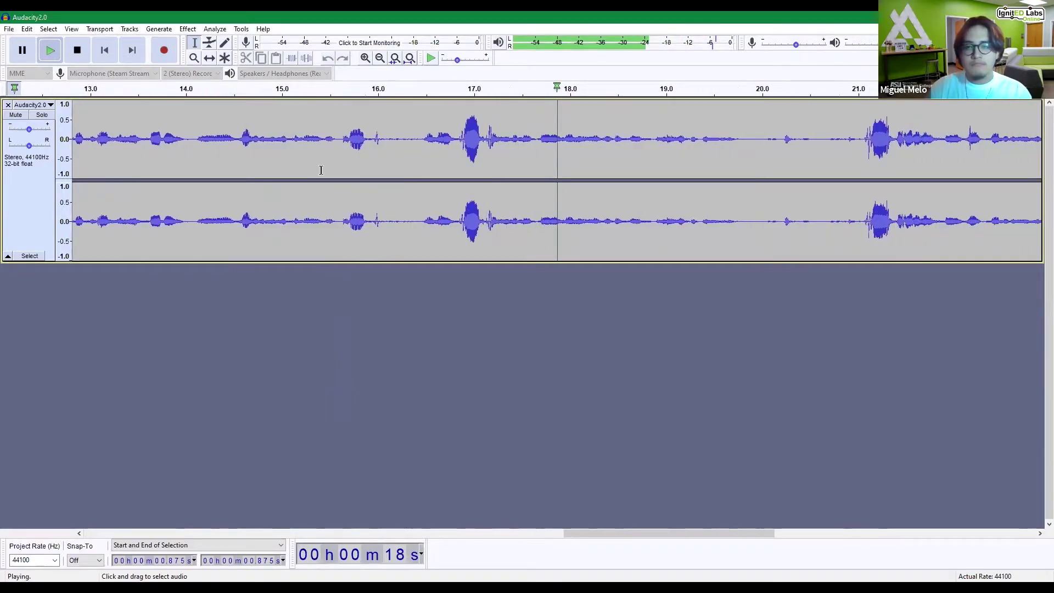
pyautogui.press('space')
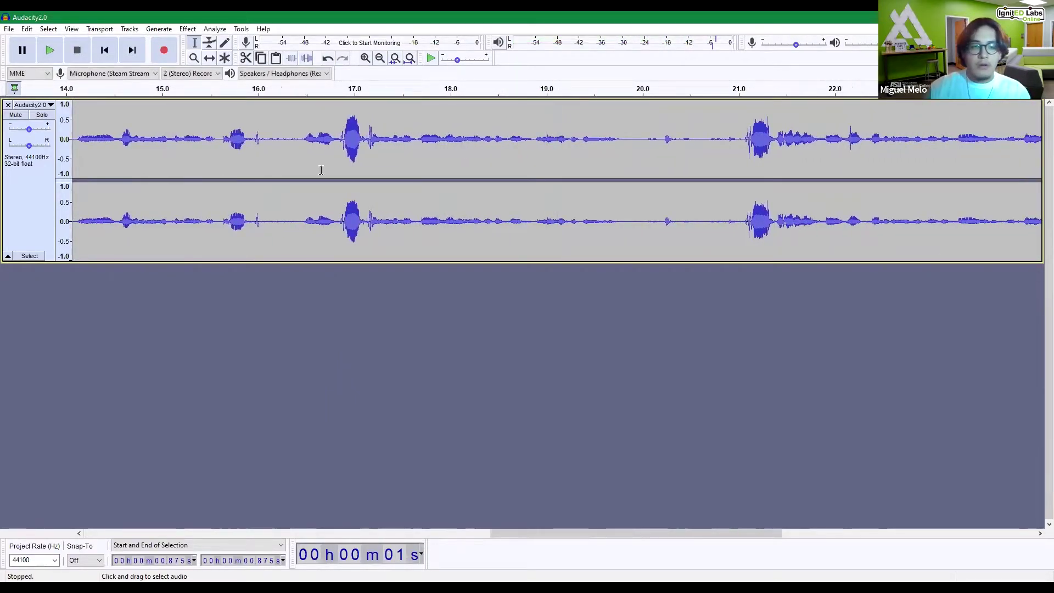
pyautogui.click(426, 146)
pyautogui.press('space')
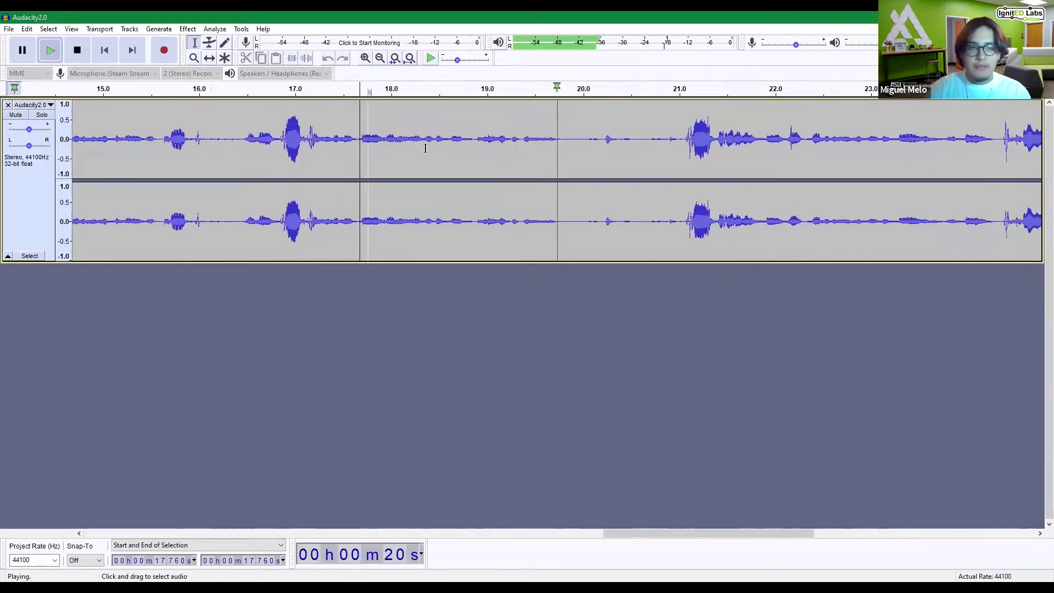
pyautogui.press('space')
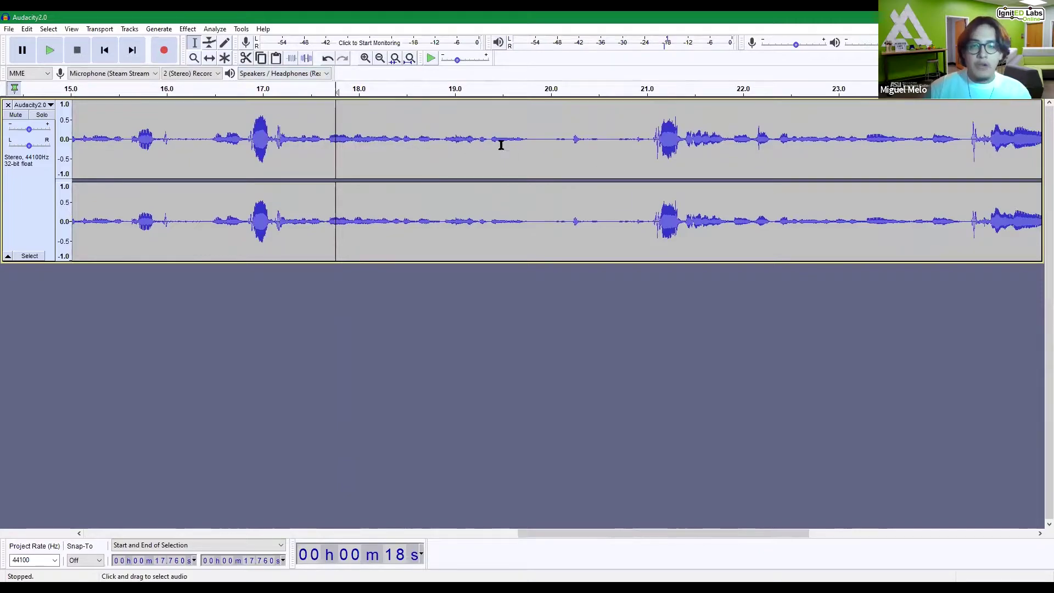
# Replay from 18.458 seconds to find the cut point, and delete the audio between 18.709 and 20.482 seconds.
pyautogui.click(432, 135)
pyautogui.click(404, 128)
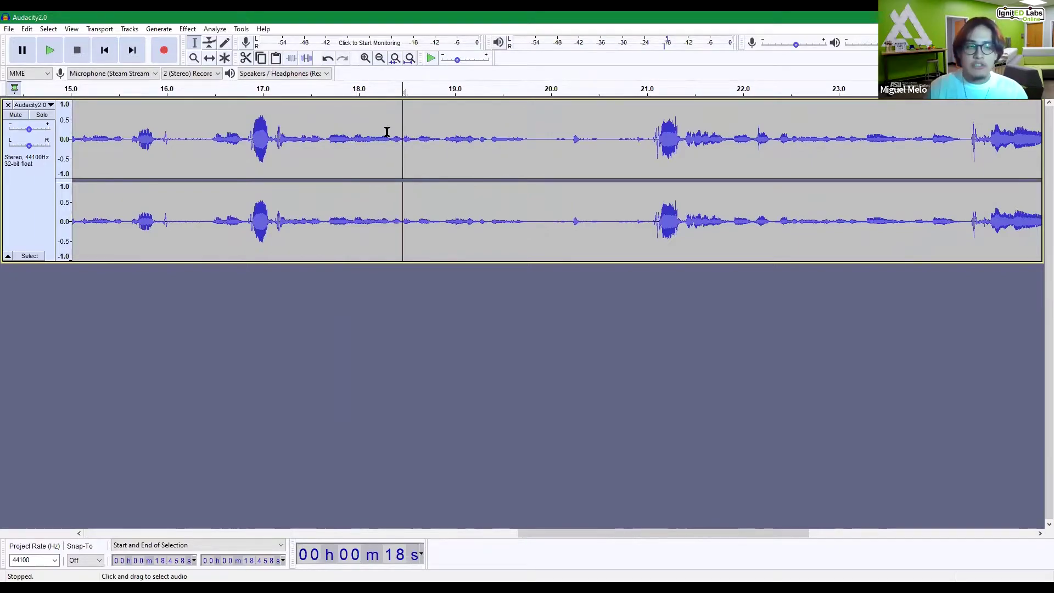
pyautogui.press('space')
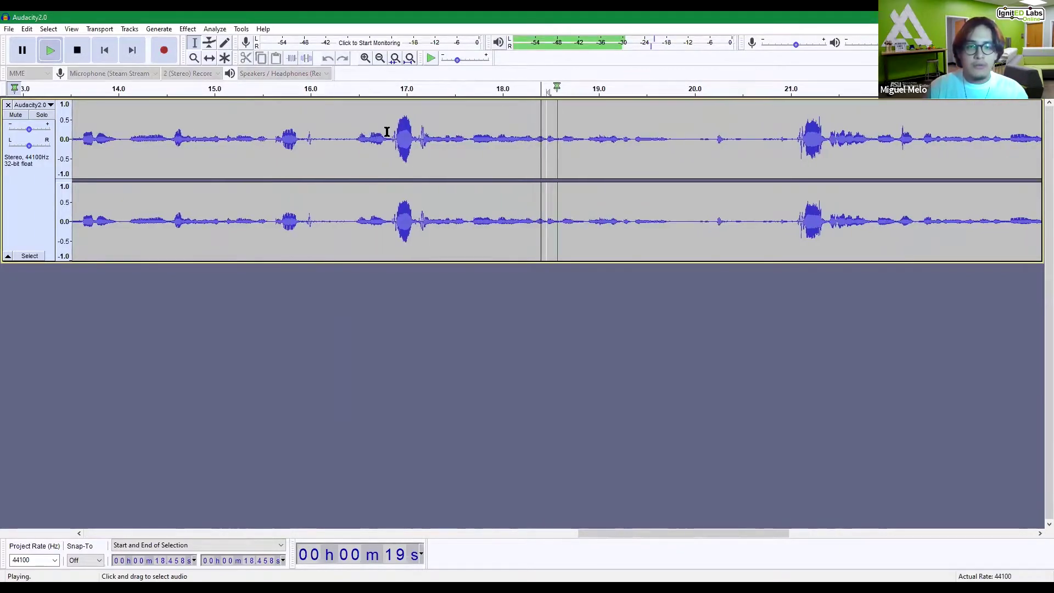
pyautogui.press('space')
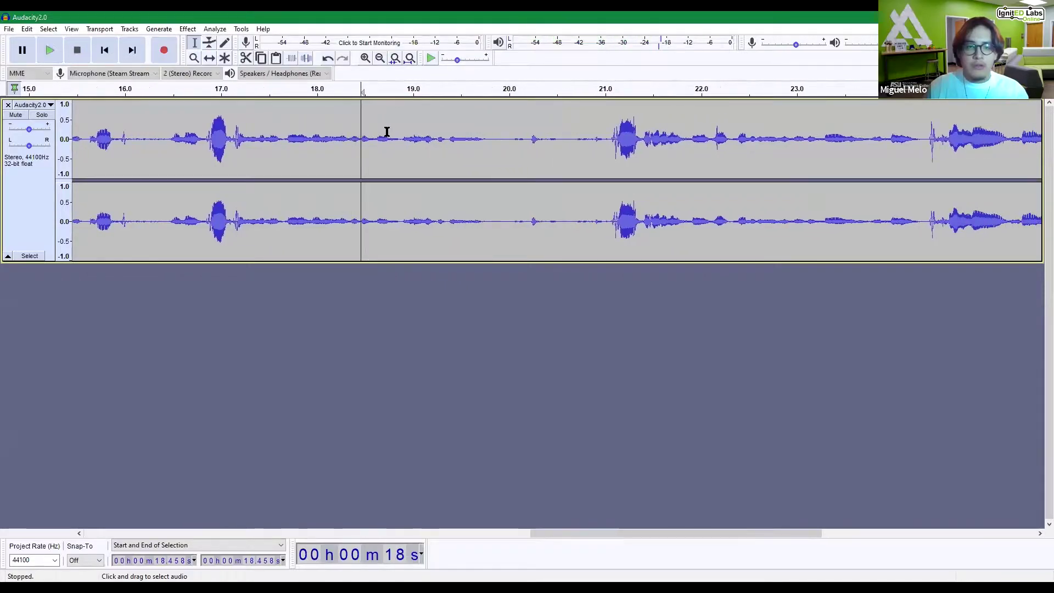
pyautogui.moveTo(385, 141); pyautogui.dragTo(555, 154)
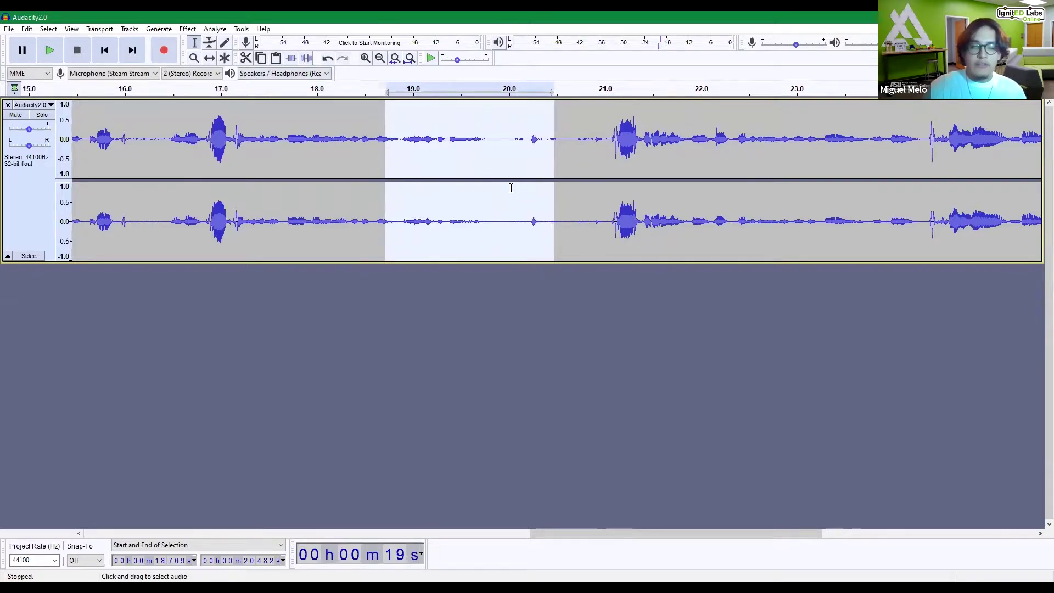
pyautogui.press('Delete')
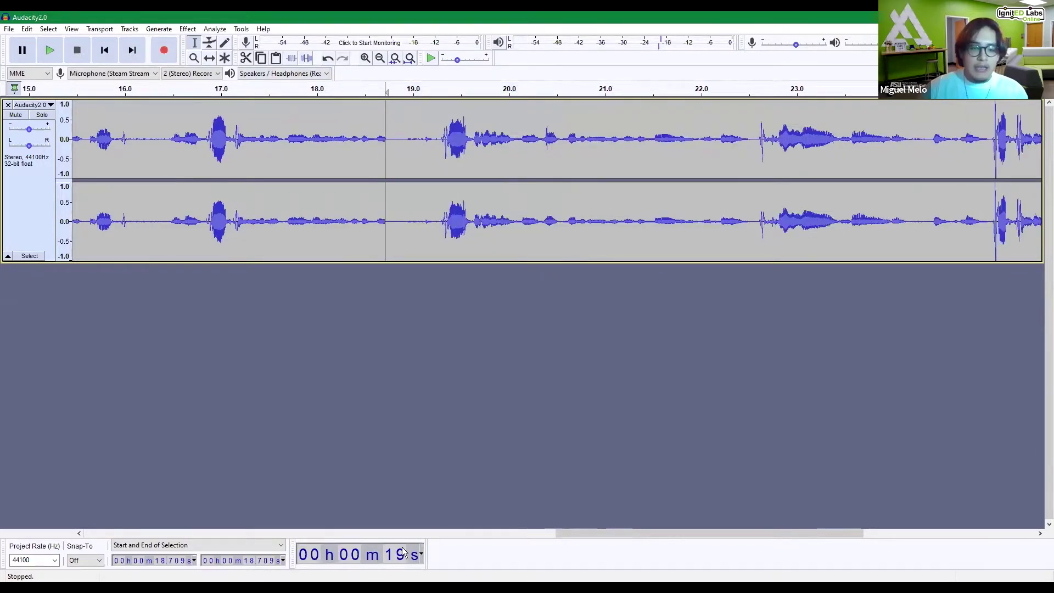
# Apply Loudness Normalization to the loud spike between 24.665 and 25.931 seconds, normalizing perceived loudness to -23.0 LUFS.
pyautogui.click(379, 68)
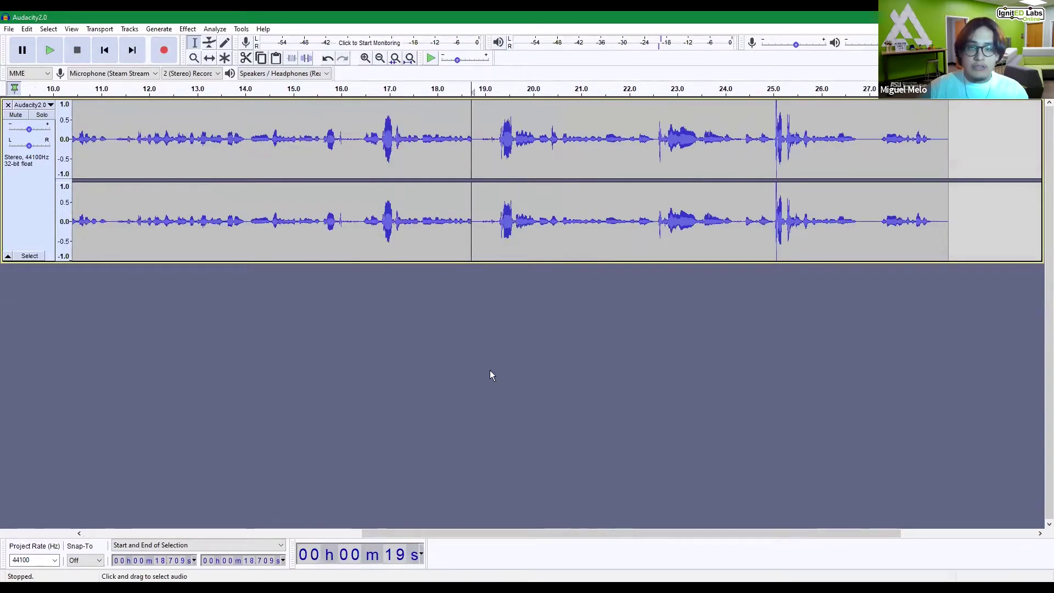
pyautogui.moveTo(369, 534); pyautogui.dragTo(380, 534)
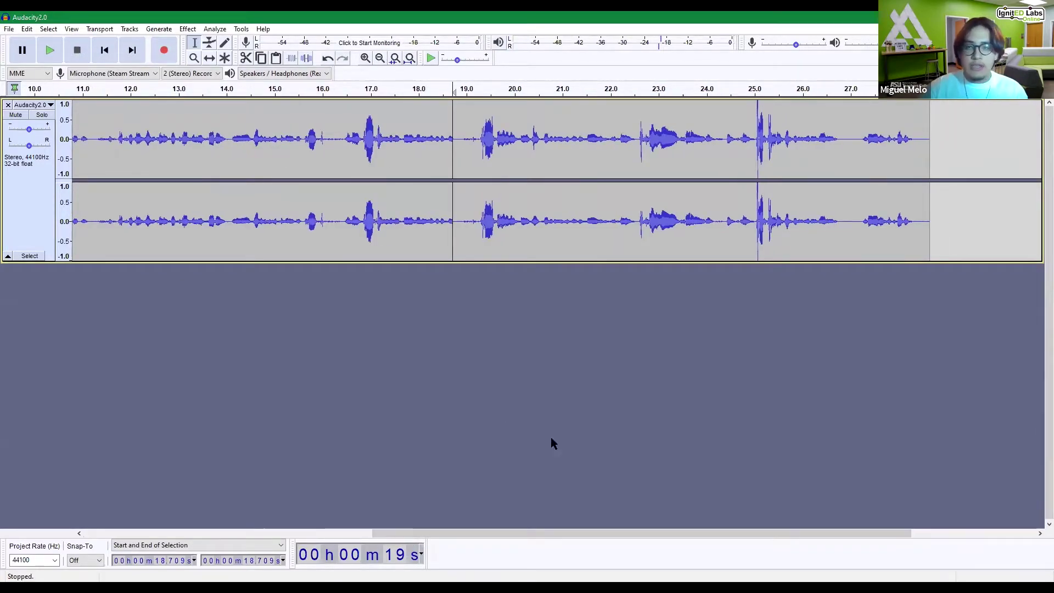
pyautogui.moveTo(543, 532); pyautogui.dragTo(556, 533)
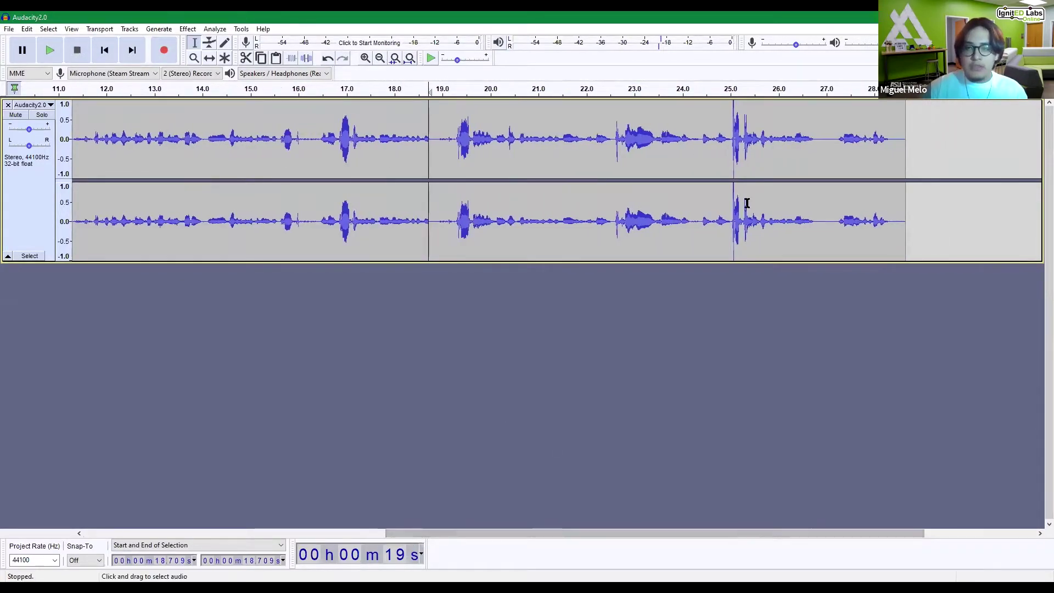
pyautogui.moveTo(708, 111); pyautogui.dragTo(776, 115)
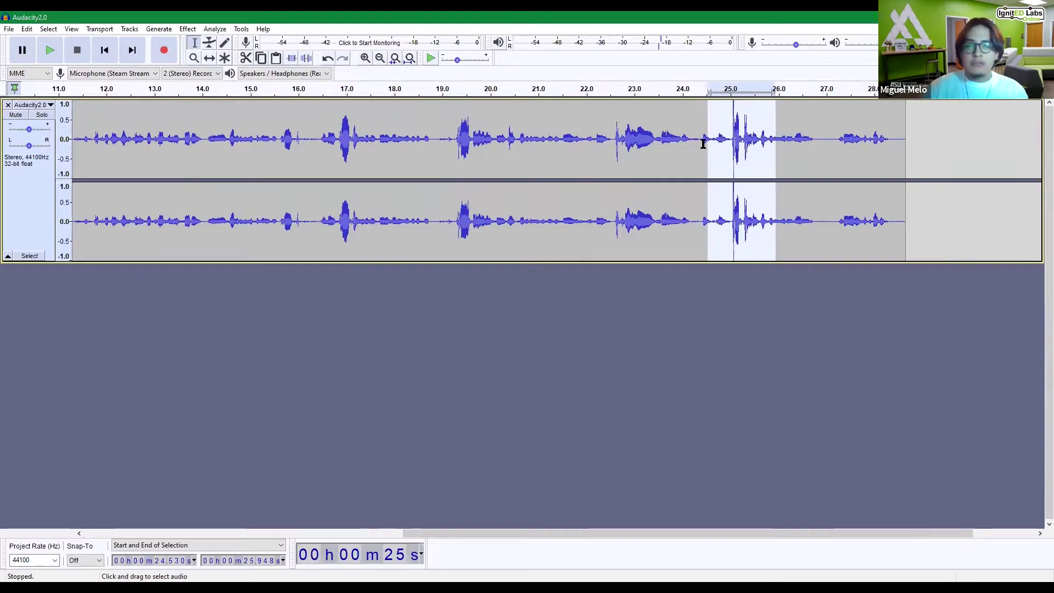
pyautogui.click(364, 58)
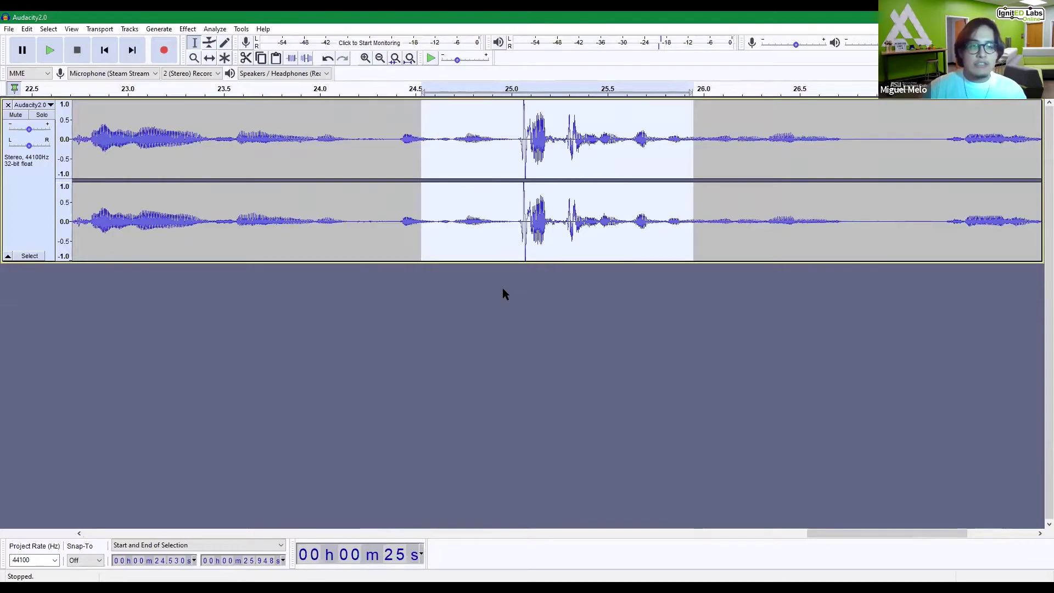
pyautogui.click(519, 234)
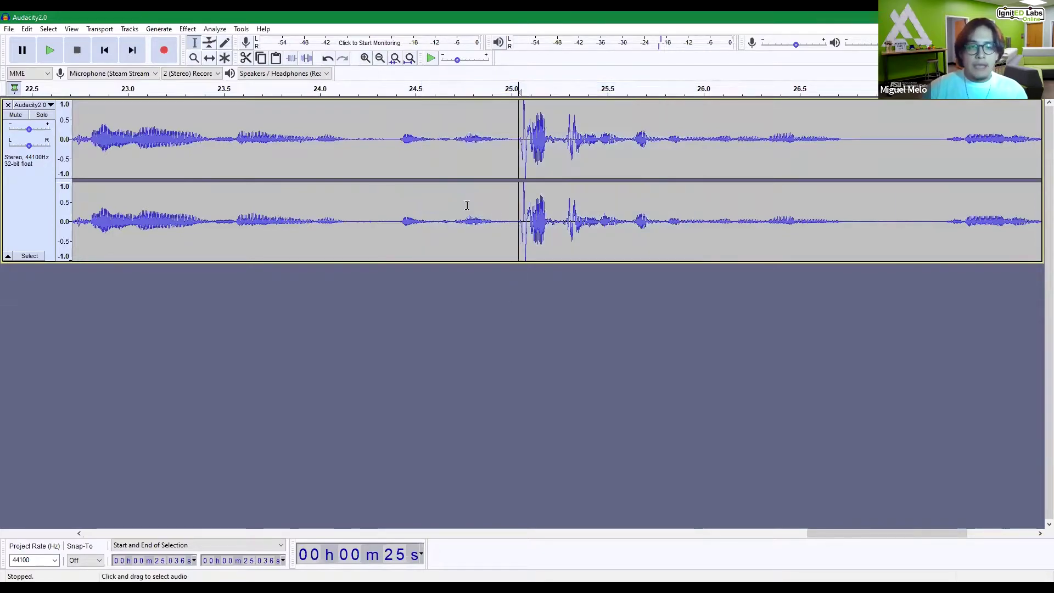
pyautogui.click(448, 140)
pyautogui.moveTo(555, 137); pyautogui.dragTo(690, 141)
pyautogui.click(188, 29)
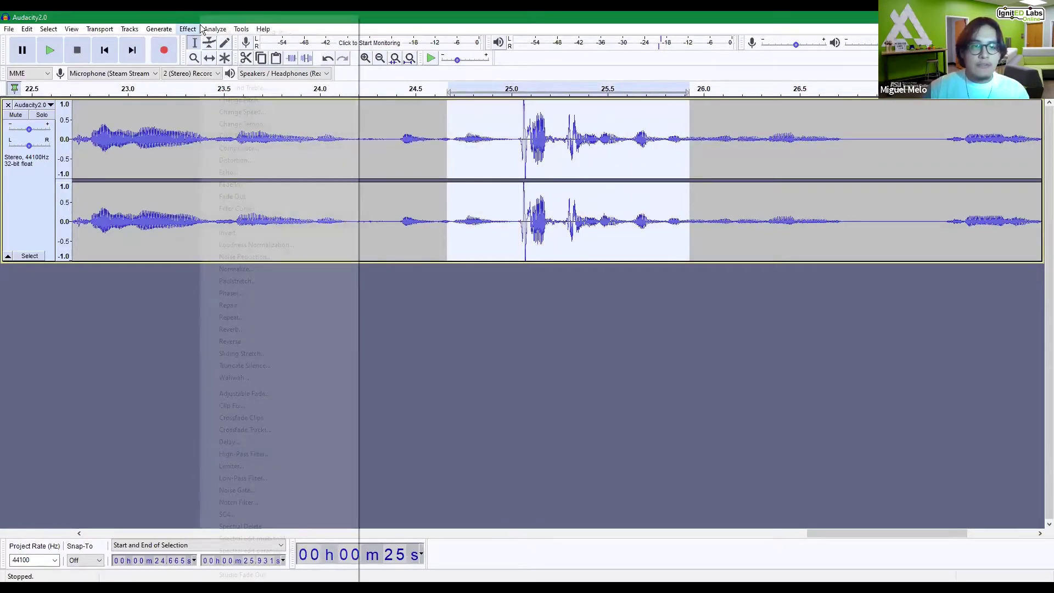
pyautogui.click(318, 247)
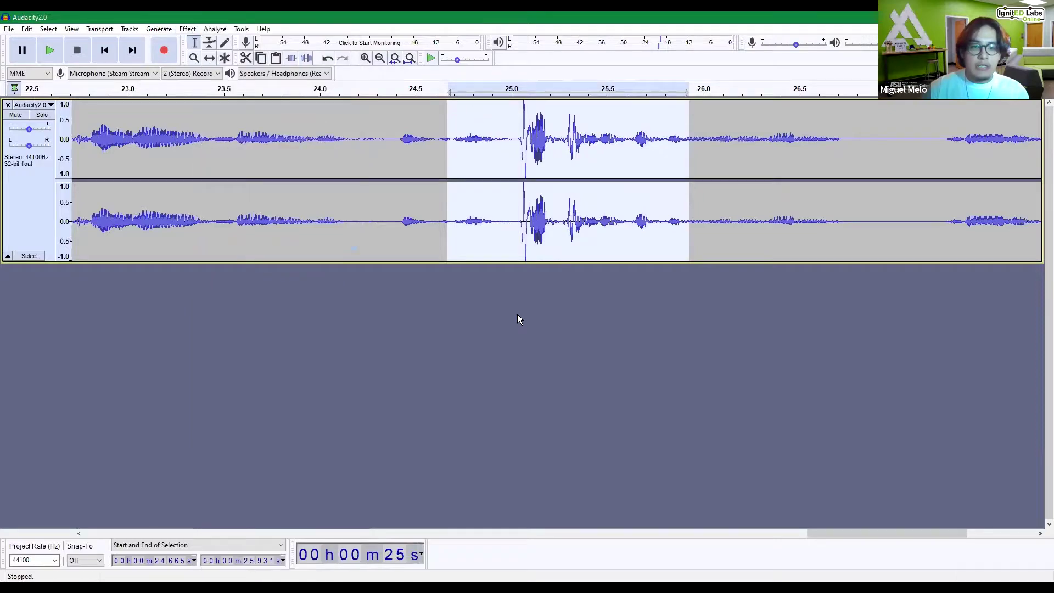
pyautogui.click(550, 329)
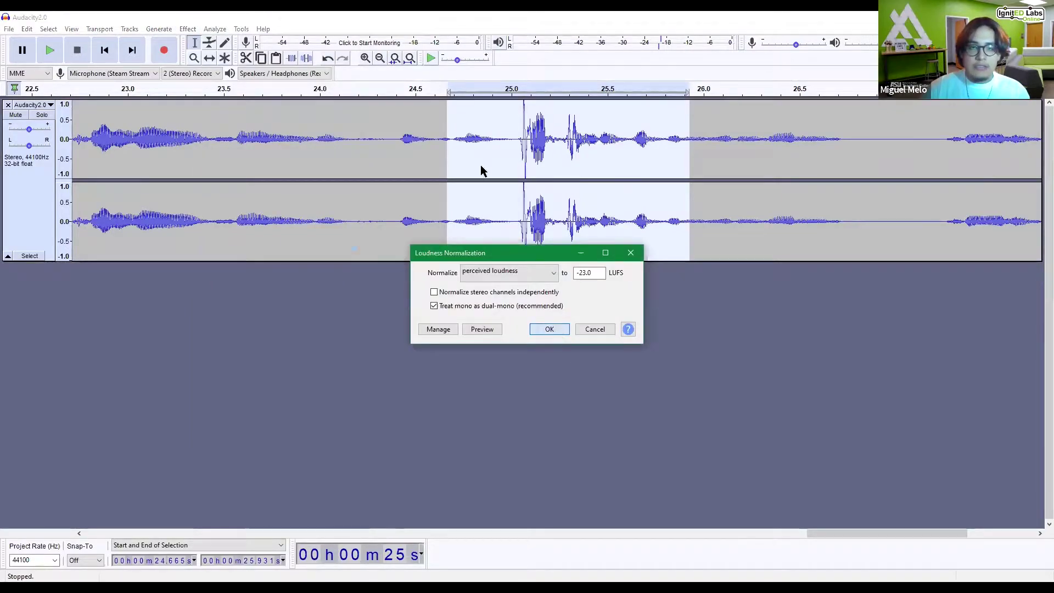
# Play the normalized passage from 24.850 seconds to check its loudness.
pyautogui.click(399, 220)
pyautogui.click(365, 58)
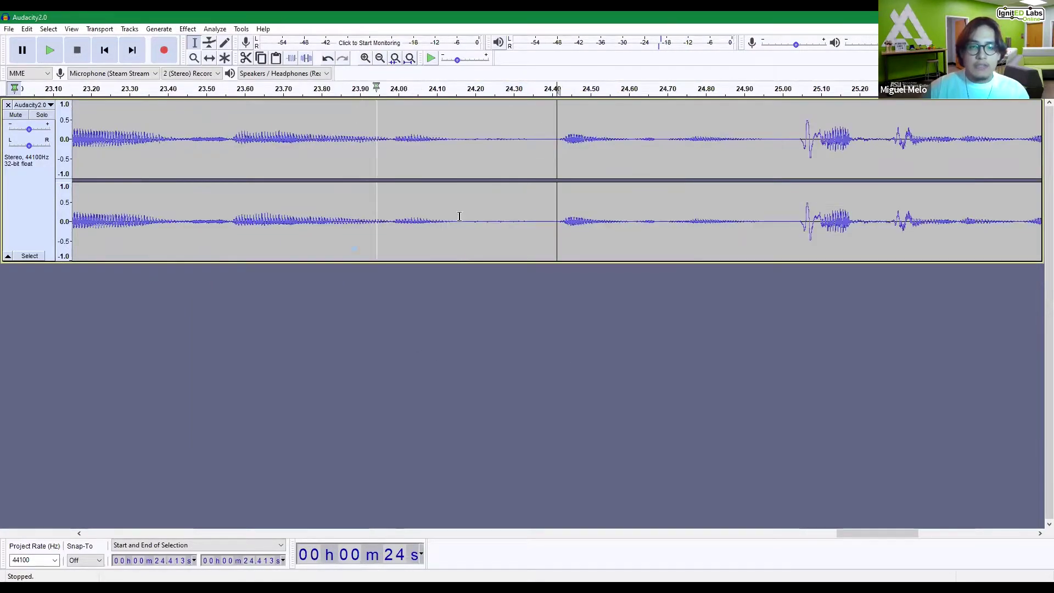
pyautogui.click(383, 58)
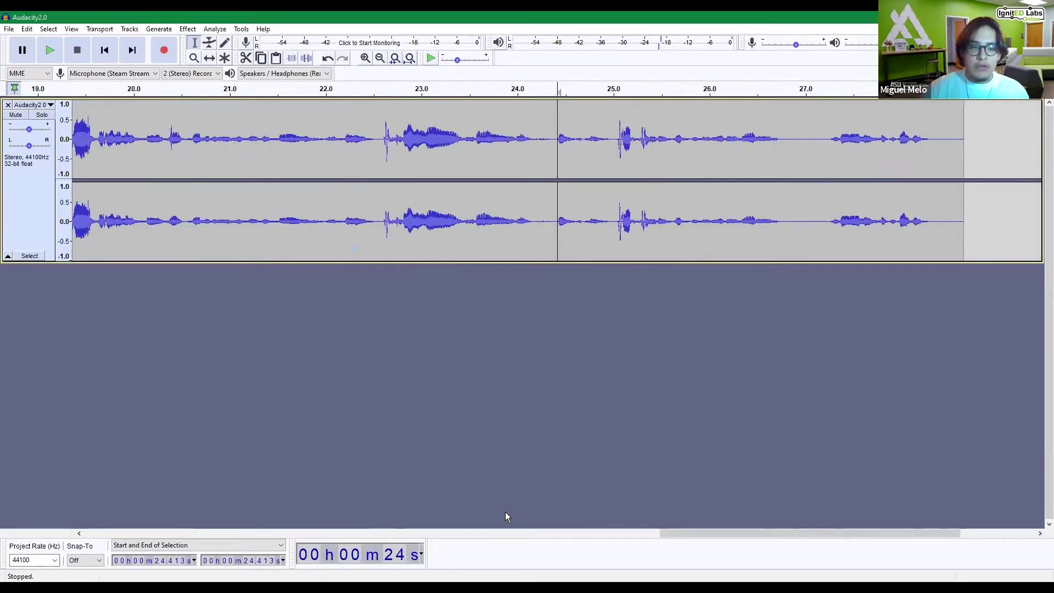
pyautogui.moveTo(685, 531); pyautogui.dragTo(711, 526)
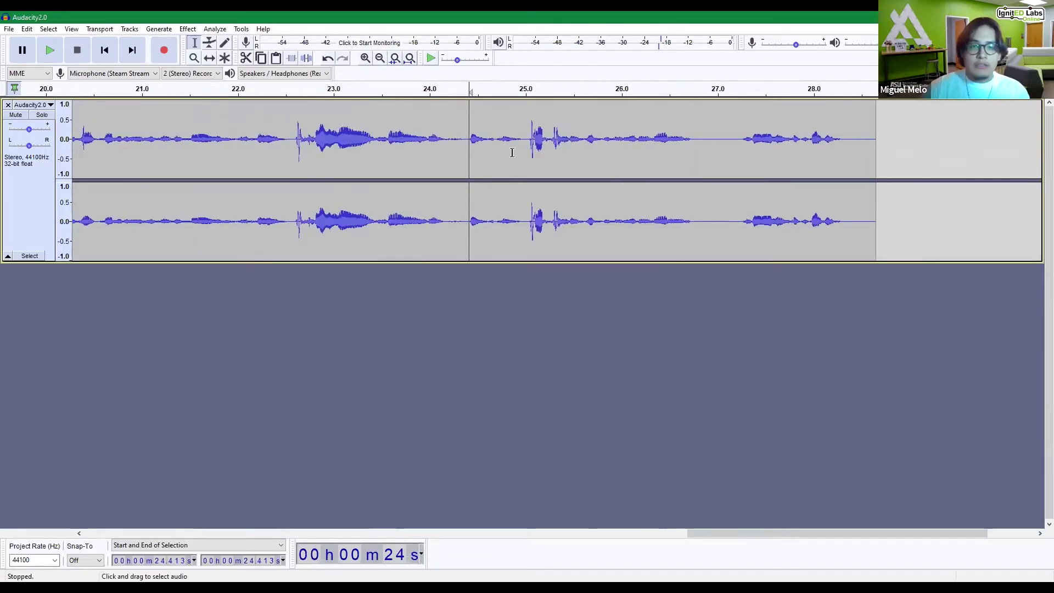
pyautogui.click(511, 126)
pyautogui.press('space')
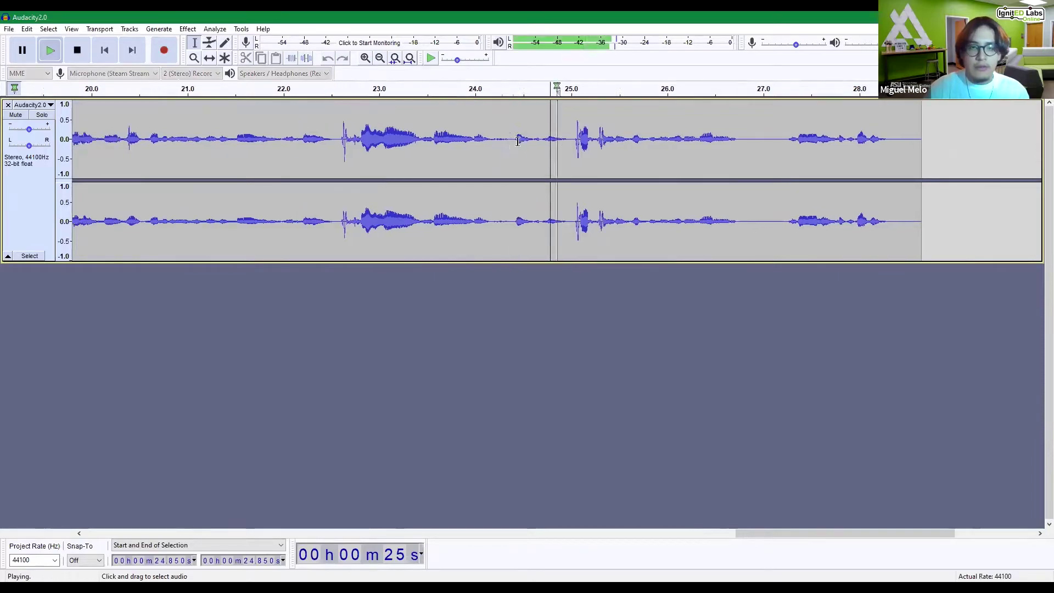
pyautogui.press('space')
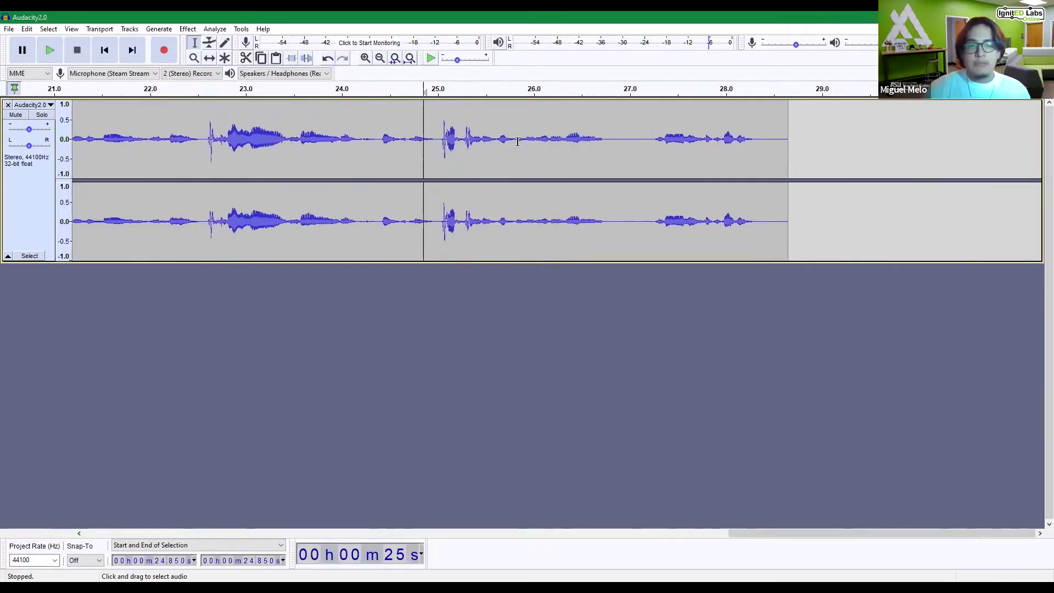
# Import the music file Late Night Train - Vans in Japan.mp3 from the AudacityPres folder as a second track.
pyautogui.click(378, 60)
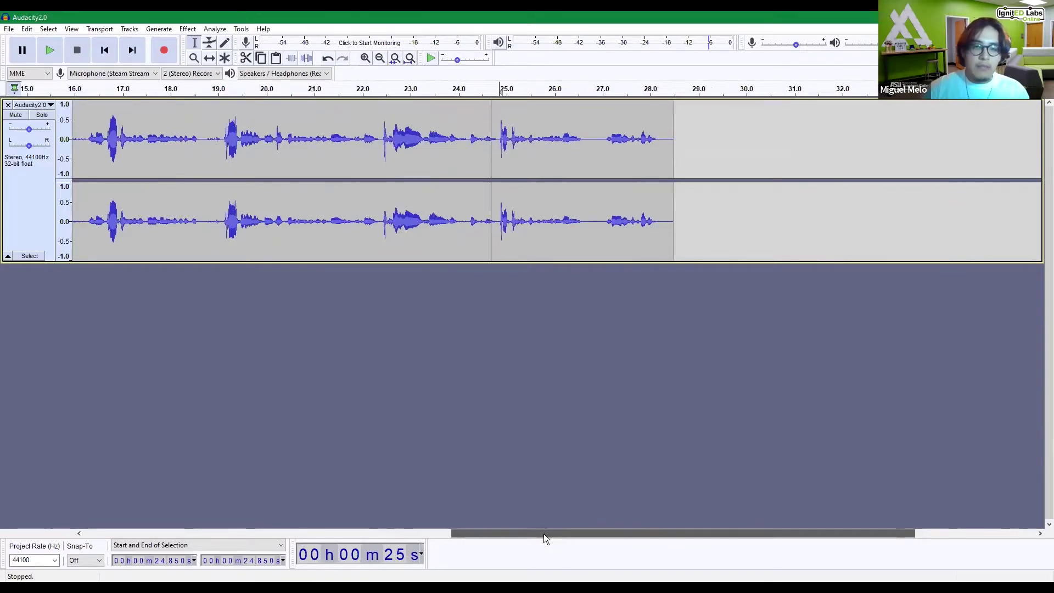
pyautogui.moveTo(543, 534); pyautogui.dragTo(511, 534)
pyautogui.click(381, 58)
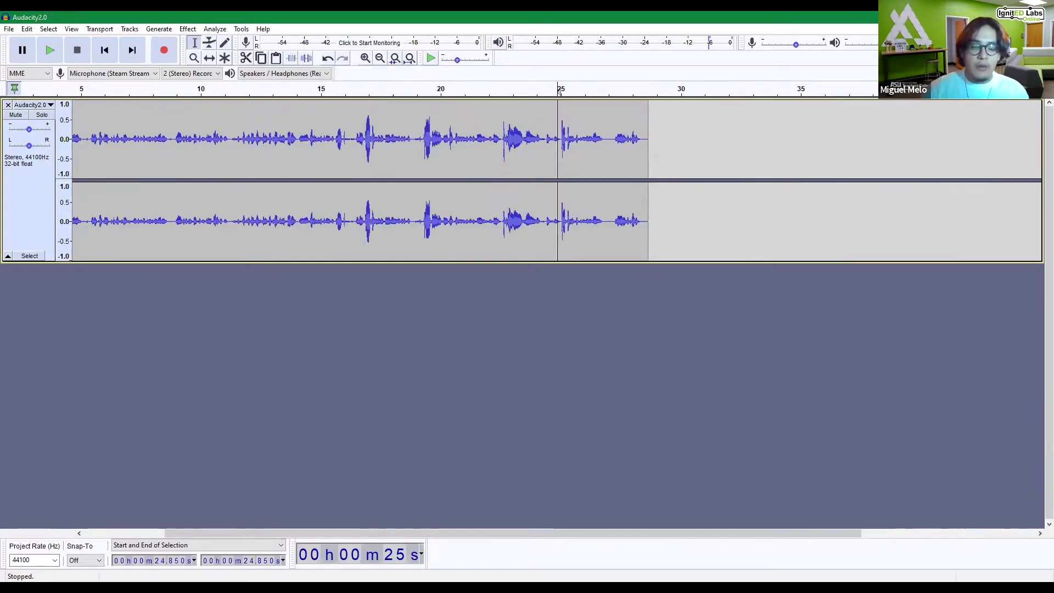
pyautogui.moveTo(485, 533); pyautogui.dragTo(351, 519)
pyautogui.click(380, 58)
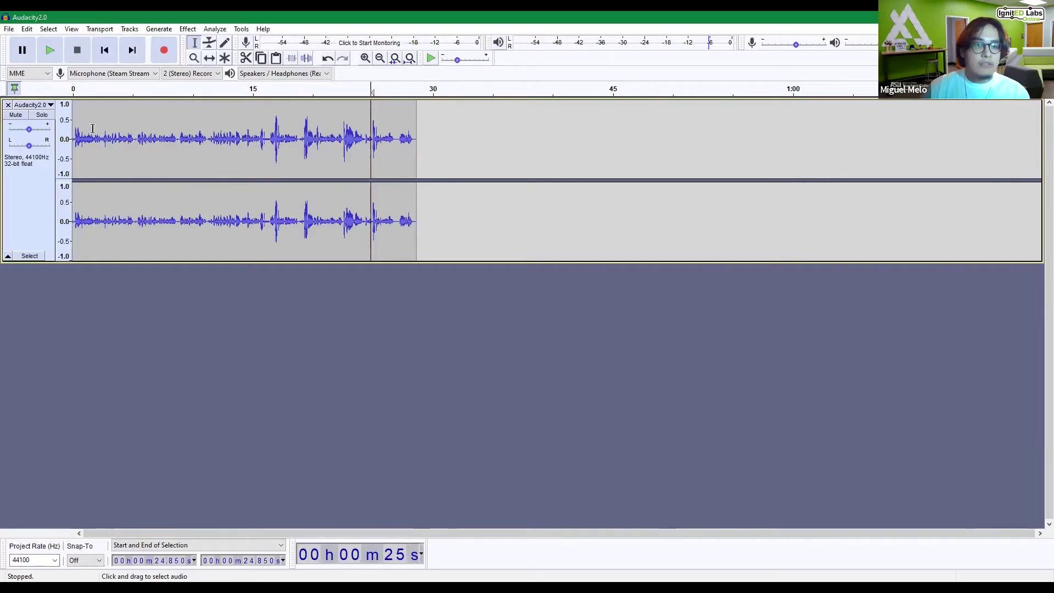
pyautogui.click(9, 29)
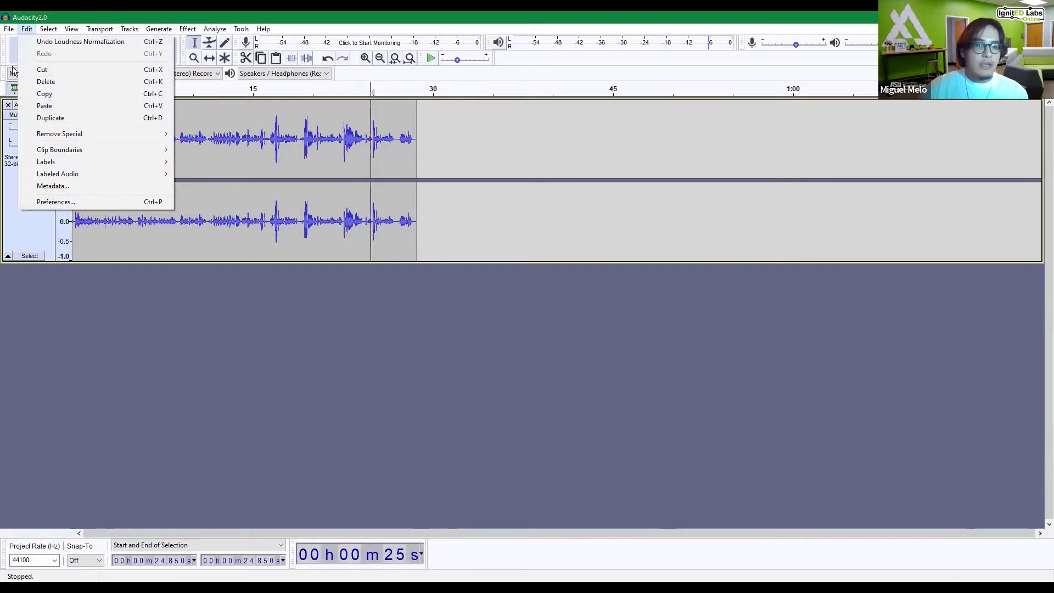
pyautogui.click(176, 117)
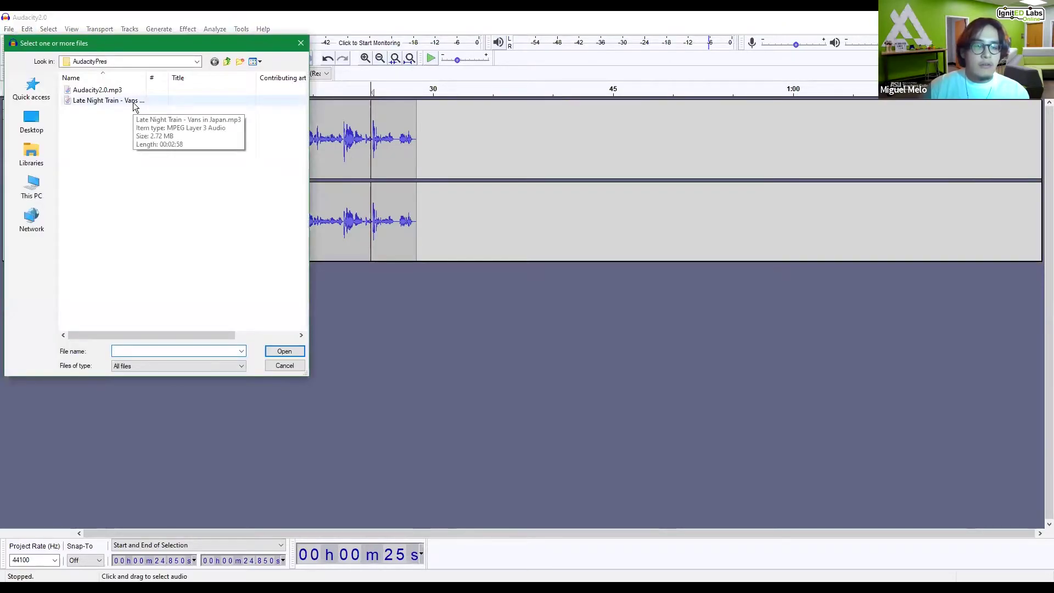
pyautogui.click(133, 102)
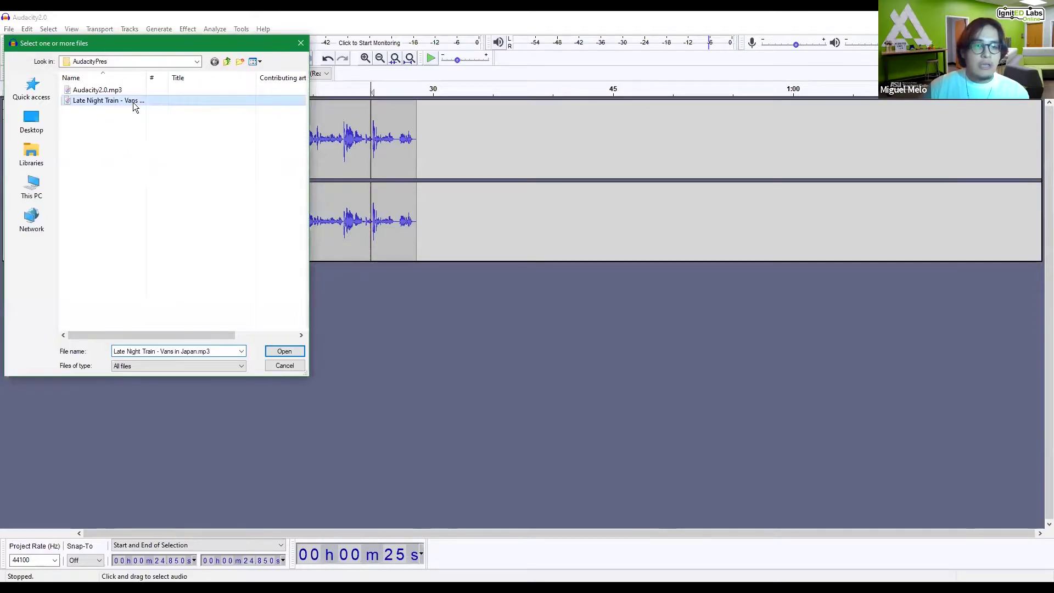
pyautogui.doubleClick(133, 102)
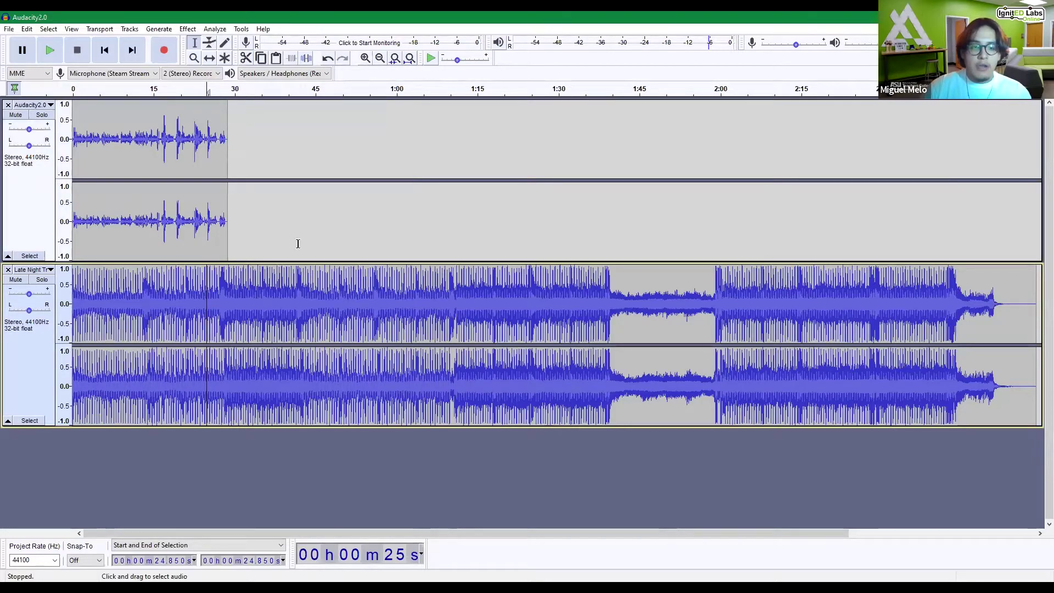
# Trim the music track by deleting from 10.071 seconds to 2 min 54.974 seconds and the leftover audio beyond 10.275 seconds.
pyautogui.moveTo(1017, 333); pyautogui.dragTo(127, 295)
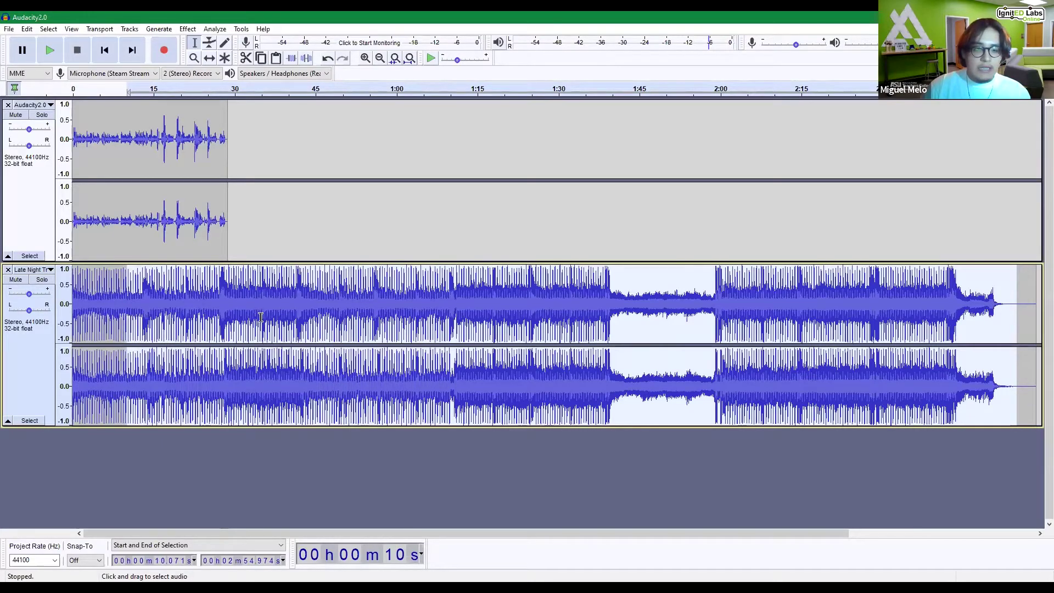
pyautogui.press('Delete')
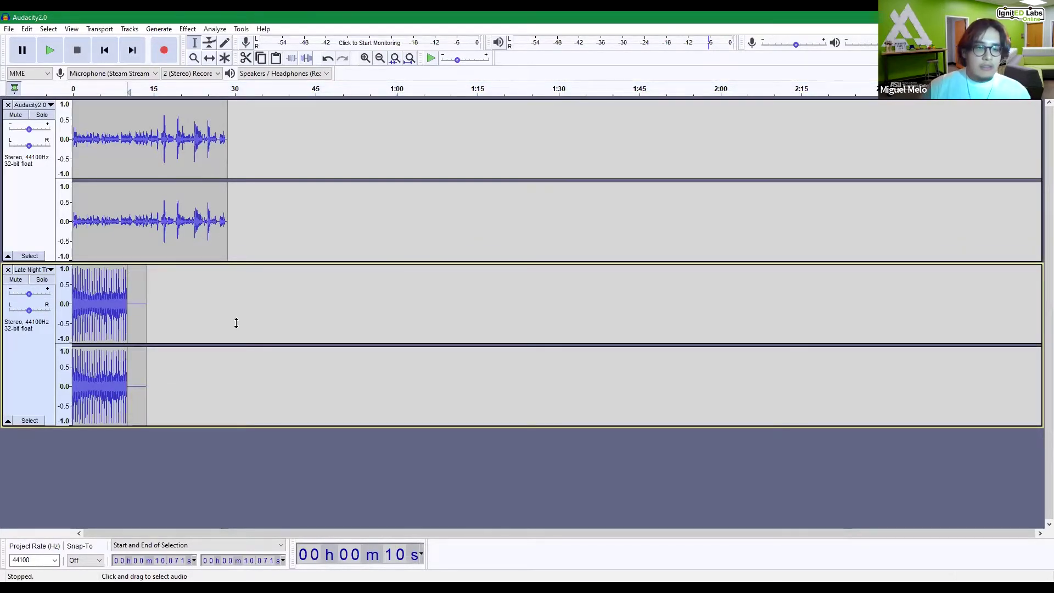
pyautogui.click(365, 58)
pyautogui.click(365, 58)
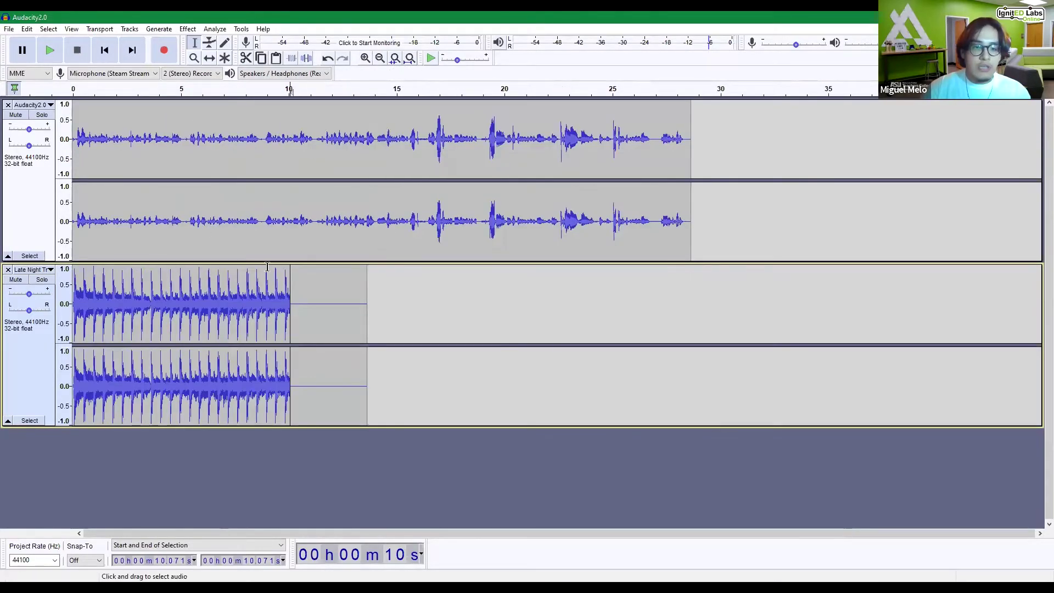
pyautogui.moveTo(394, 390); pyautogui.dragTo(295, 381)
pyautogui.press('Delete')
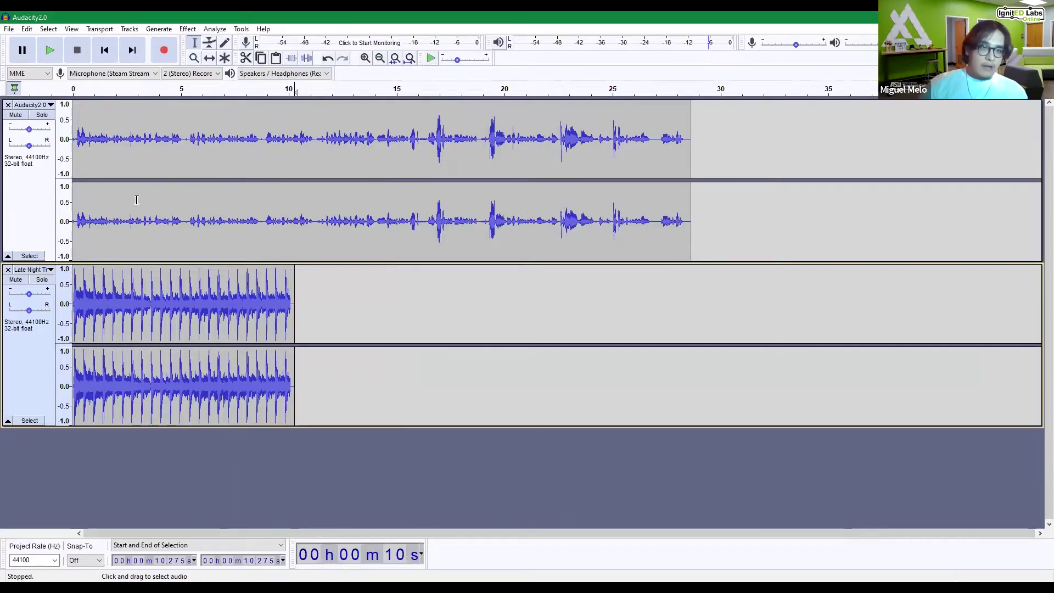
# Play both tracks together from the beginning, and shift the voice clip to start at the music's end at 10.275 seconds.
pyautogui.click(79, 90)
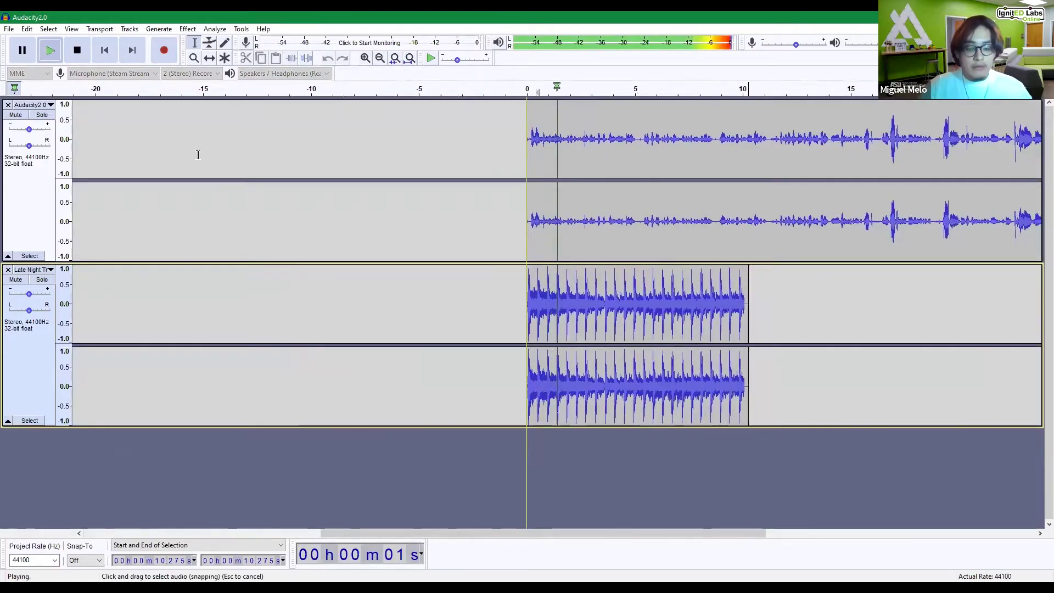
pyautogui.press('space')
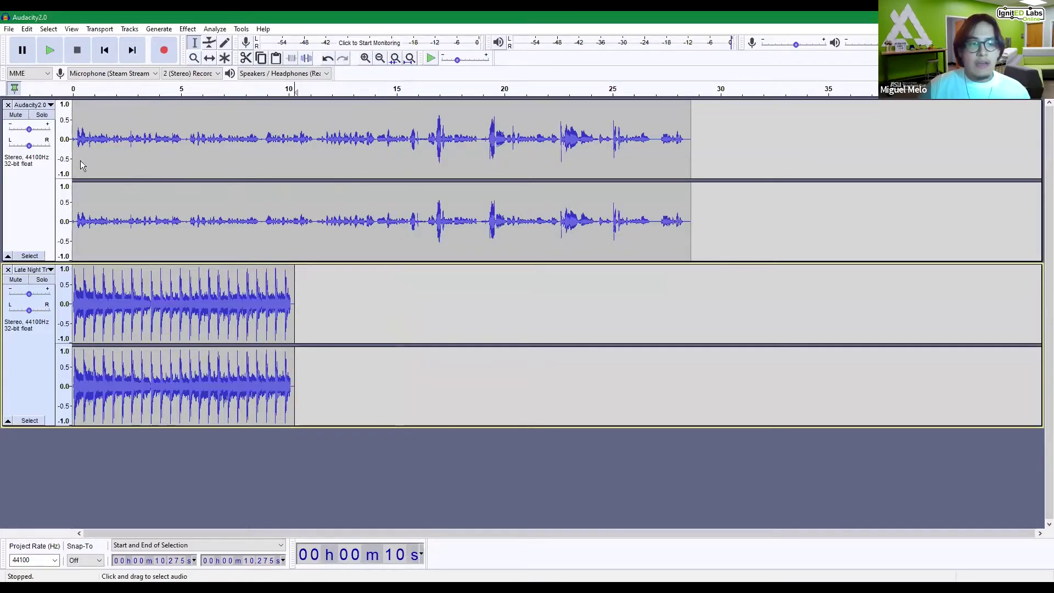
pyautogui.click(210, 58)
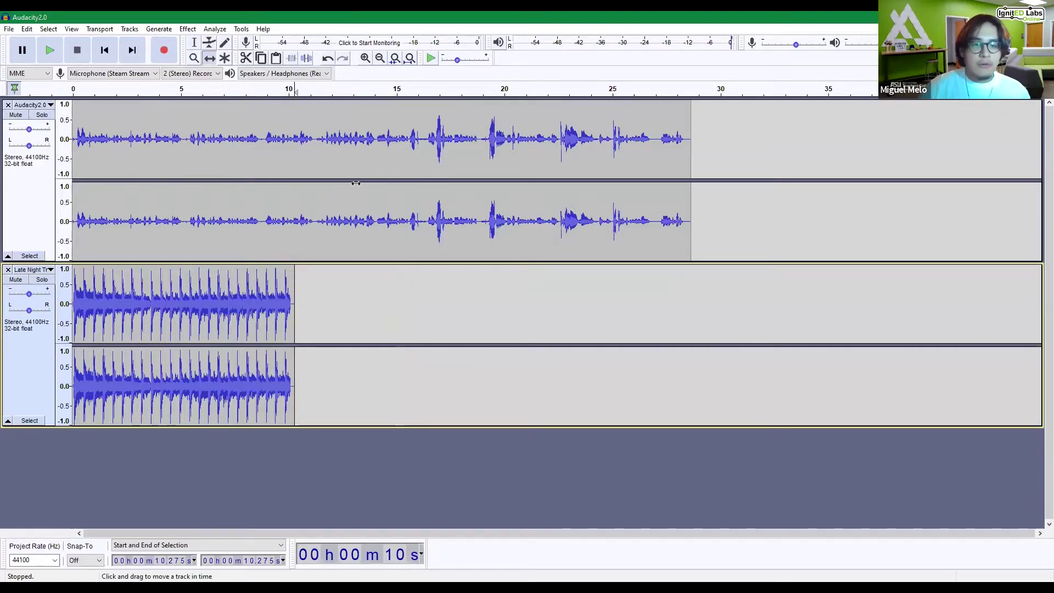
pyautogui.moveTo(354, 164); pyautogui.dragTo(573, 148)
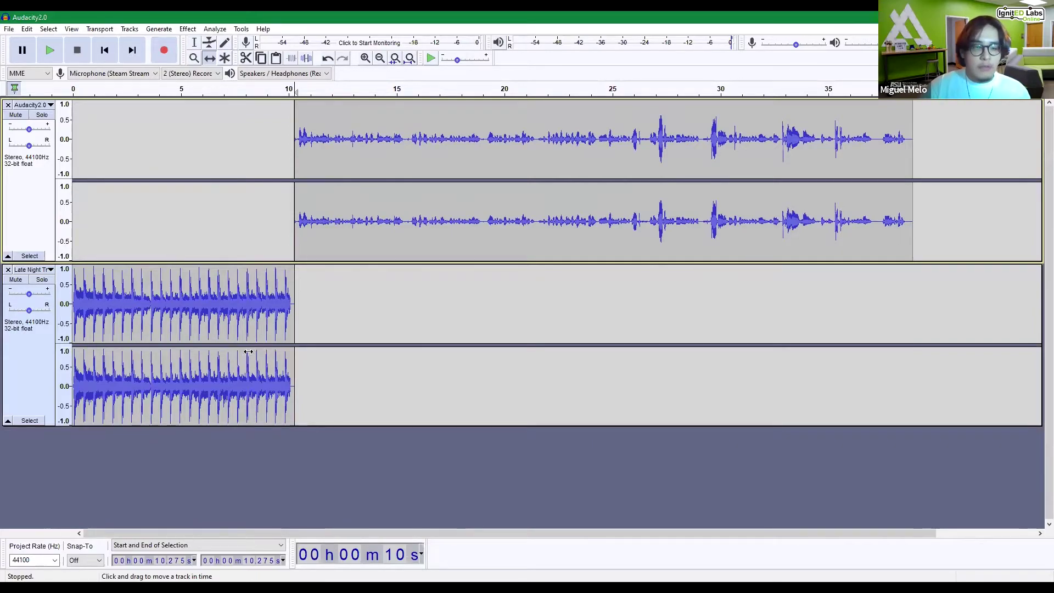
pyautogui.click(195, 43)
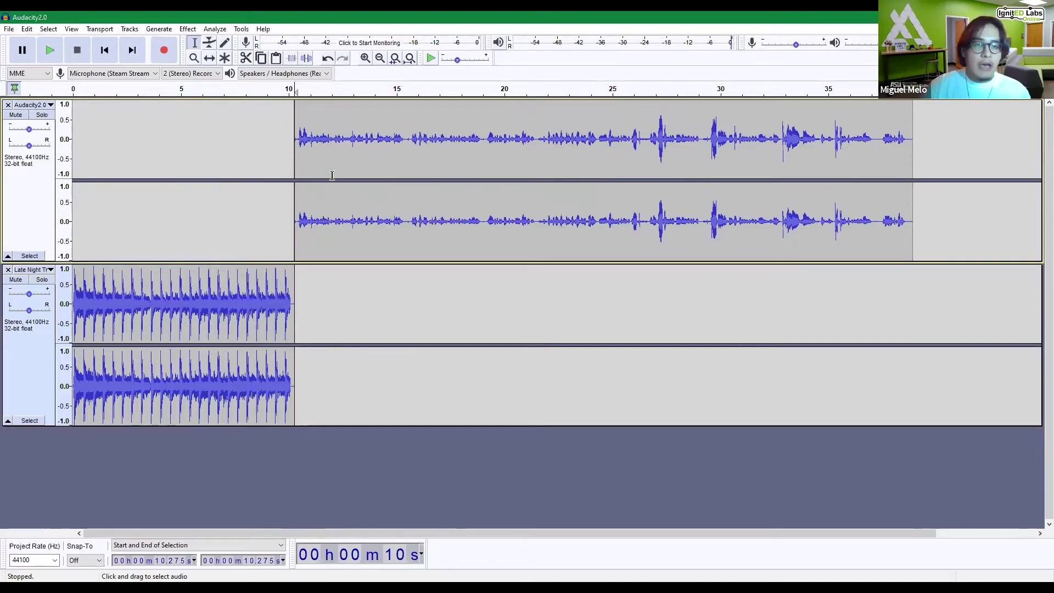
# Add envelope points on the music track at about 5.2 and 9.4 seconds, and lower both to an amplitude of about 0.5.
pyautogui.click(210, 44)
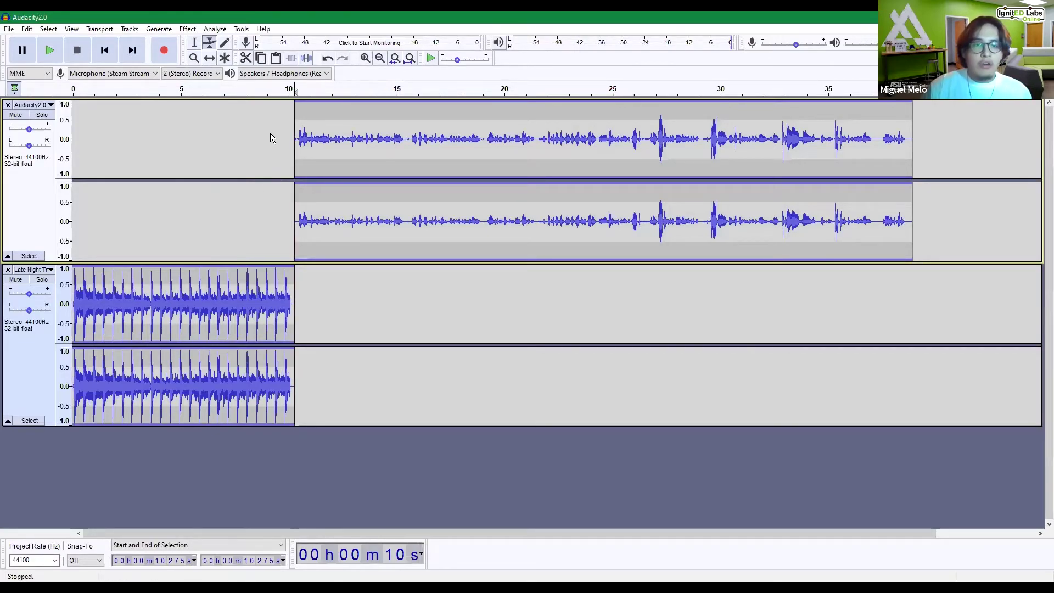
pyautogui.click(365, 58)
pyautogui.click(366, 57)
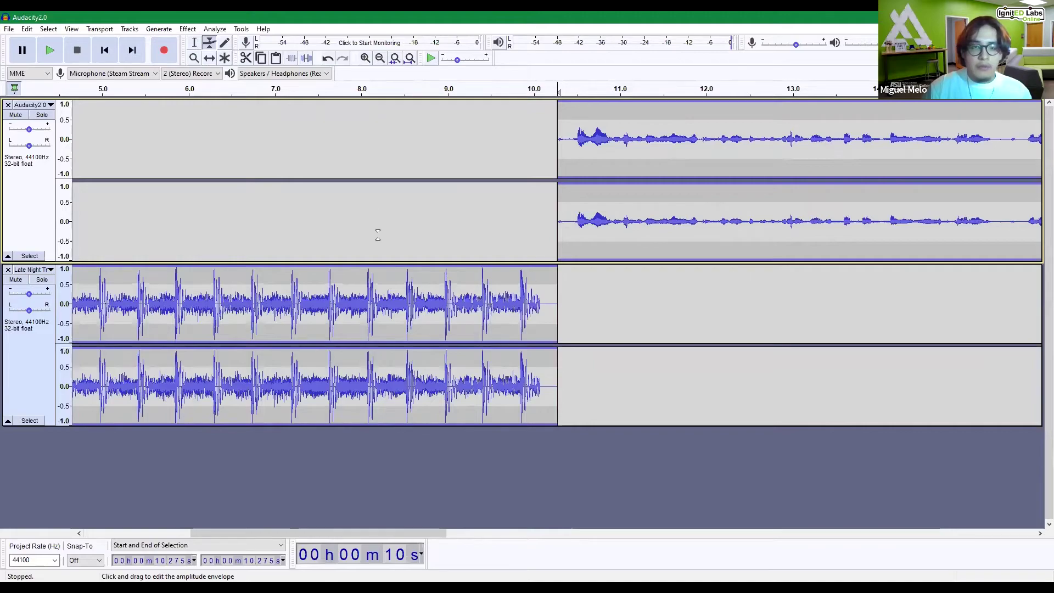
pyautogui.click(120, 279)
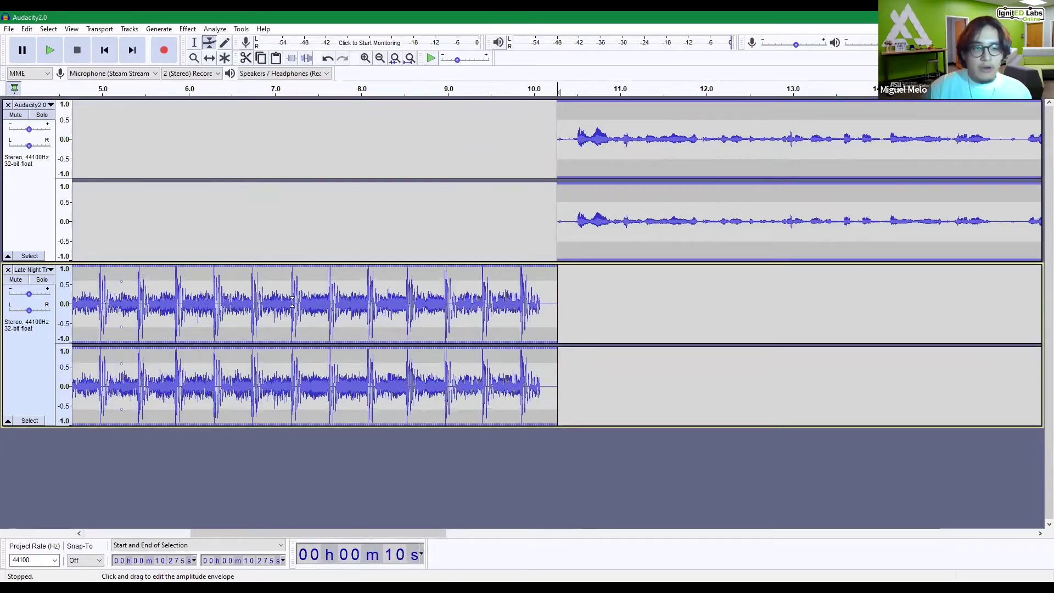
pyautogui.click(476, 281)
pyautogui.moveTo(120, 280)
pyautogui.mouseDown()
pyautogui.moveTo(117, 291)
pyautogui.moveTo(119, 276)
pyautogui.mouseUp()
pyautogui.moveTo(475, 275)
pyautogui.mouseDown()
pyautogui.moveTo(479, 297)
pyautogui.moveTo(480, 279)
pyautogui.mouseUp()
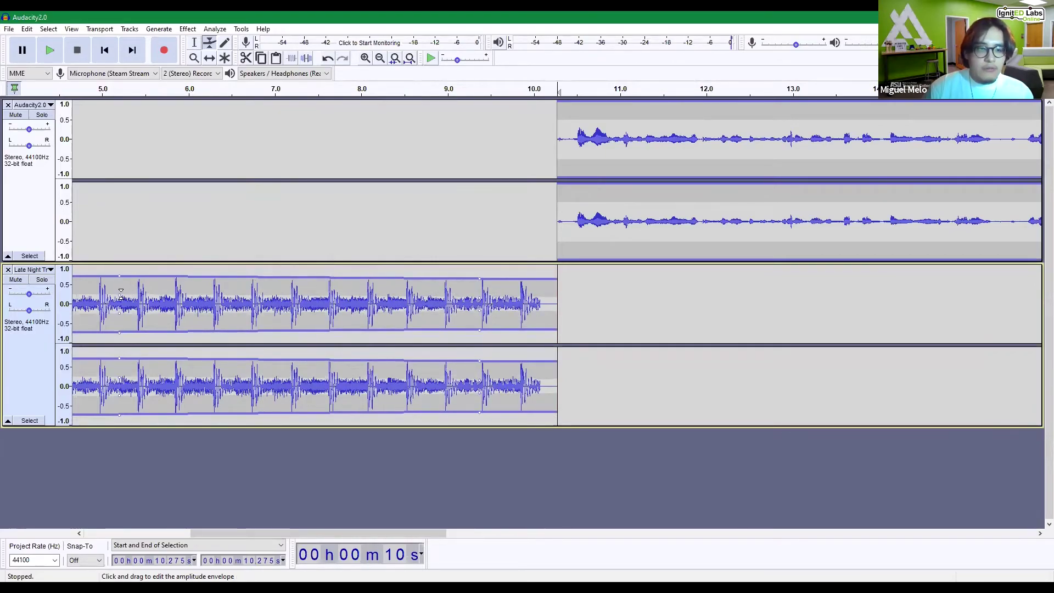
pyautogui.moveTo(118, 276); pyautogui.dragTo(118, 284)
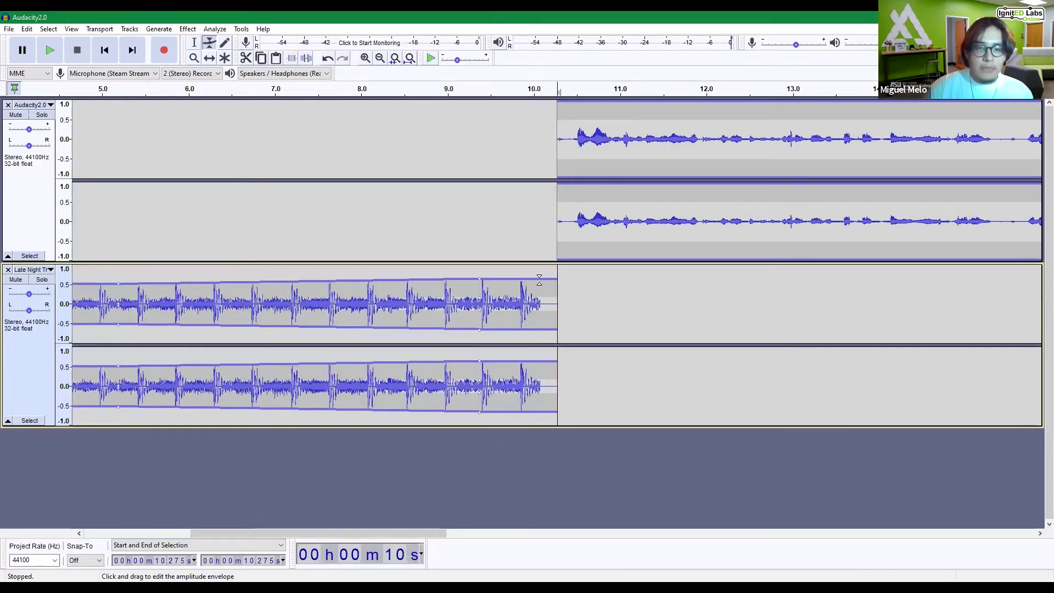
pyautogui.moveTo(480, 280); pyautogui.dragTo(478, 281)
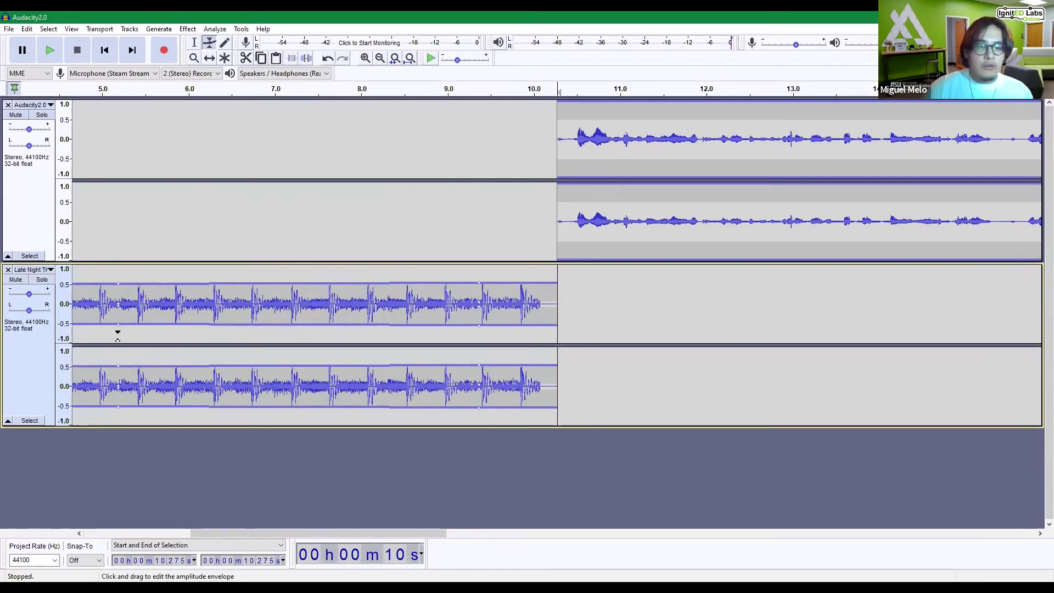
# Shape a fade-in and fade-out on the music with envelope points at about 4.7 and 10.0 seconds, lowered to about 0.1.
pyautogui.click(84, 284)
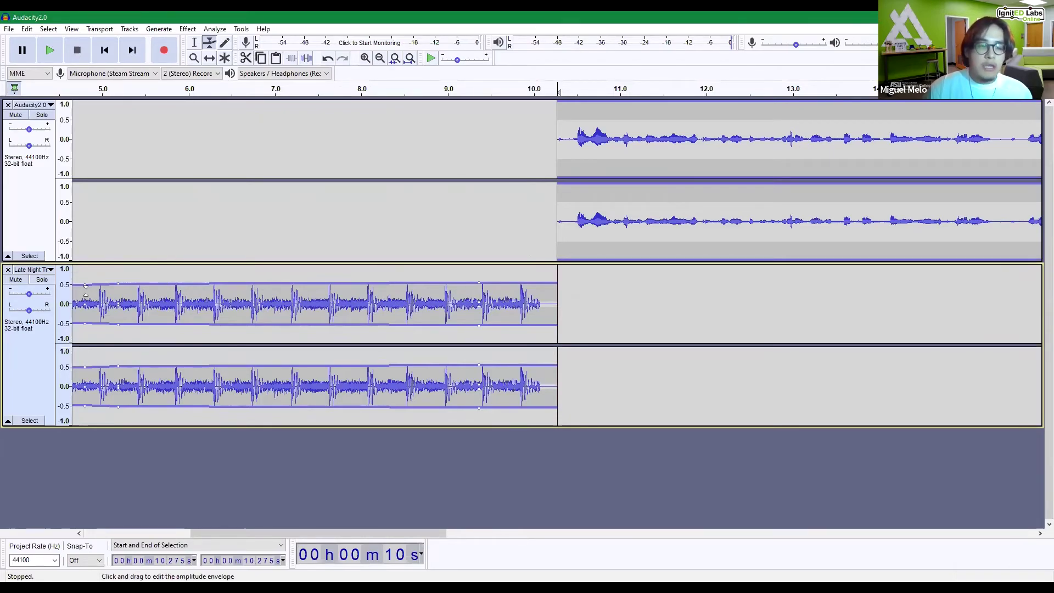
pyautogui.click(543, 284)
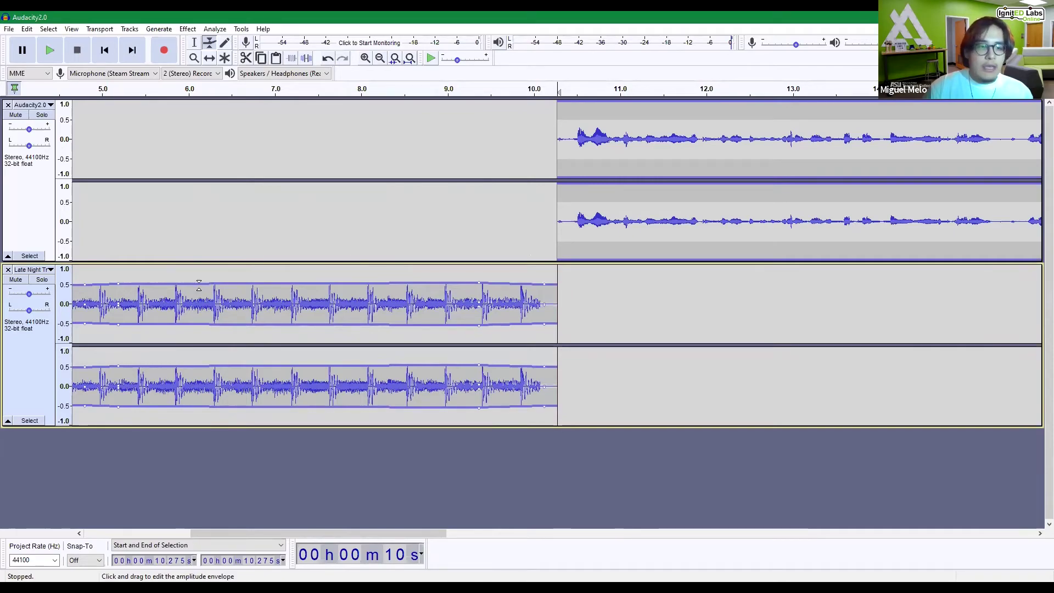
pyautogui.moveTo(86, 284); pyautogui.dragTo(80, 298)
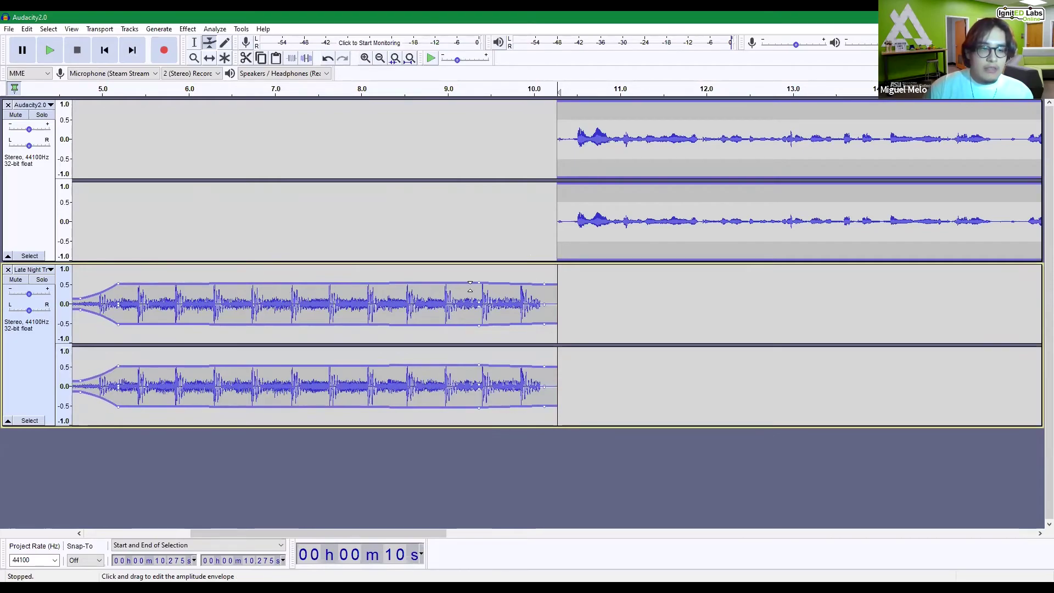
pyautogui.moveTo(544, 284); pyautogui.dragTo(531, 302)
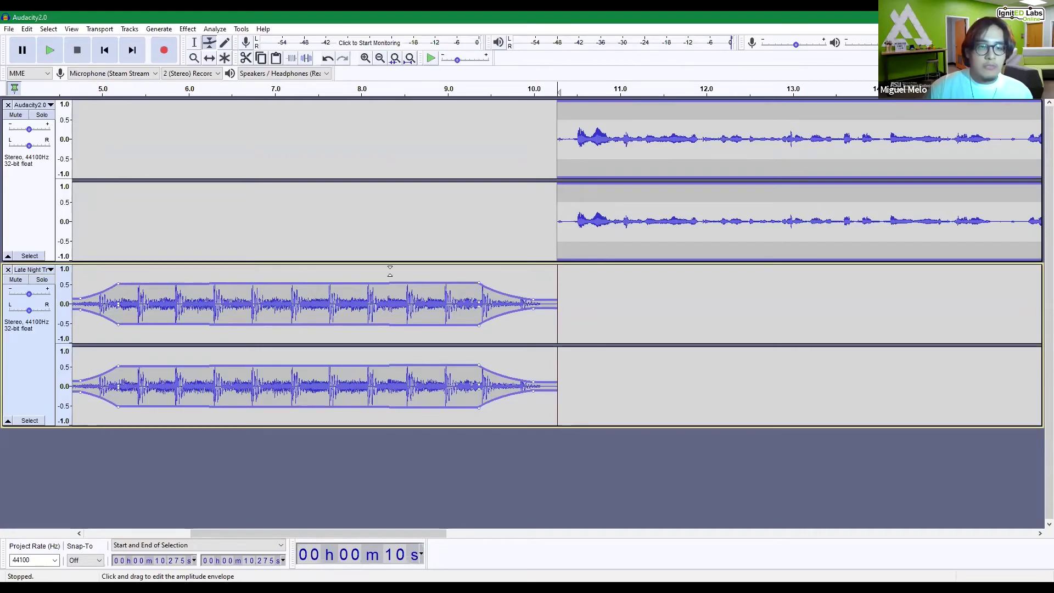
# Play the music from about 4.7 seconds into the start of the voice clip to check the envelope fades.
pyautogui.click(76, 89)
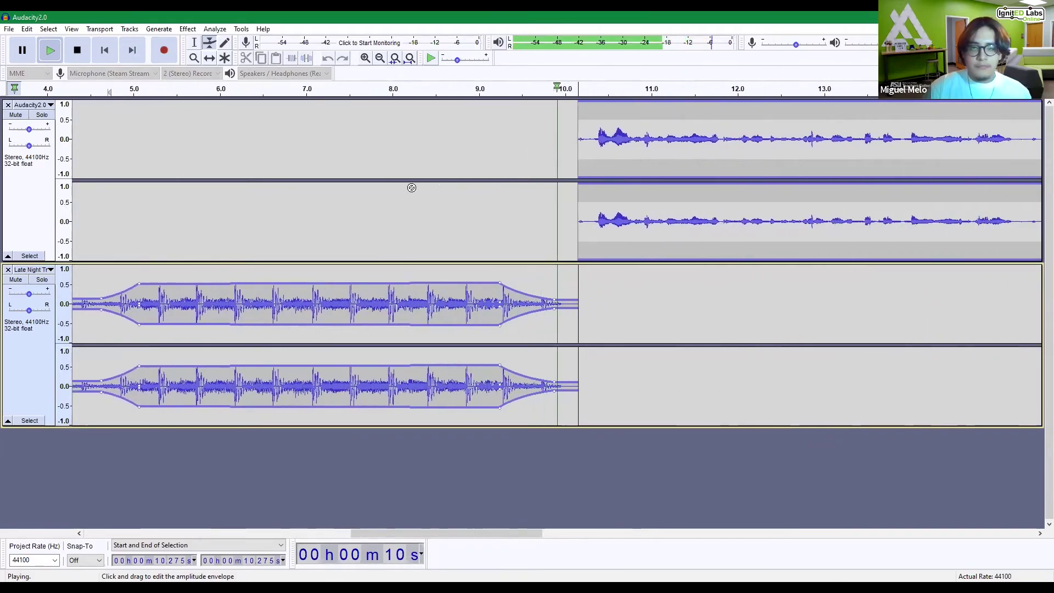
pyautogui.press('space')
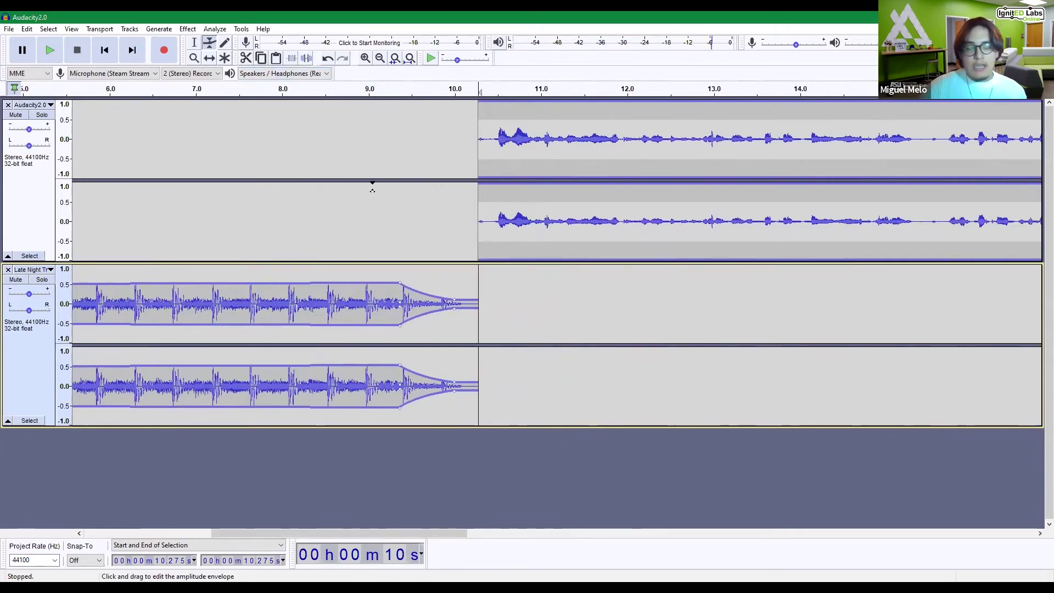
pyautogui.click(380, 60)
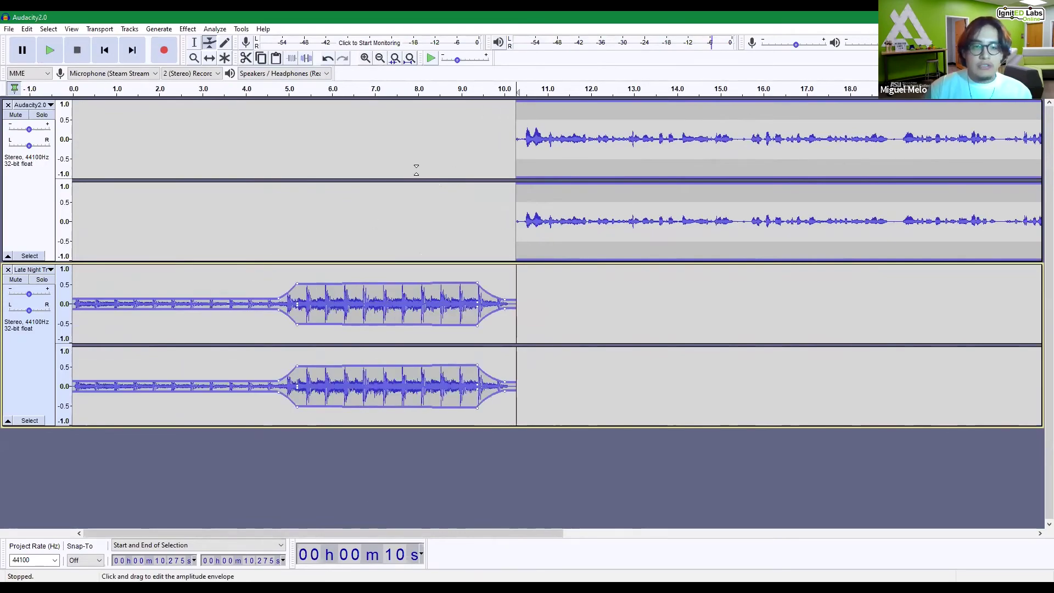
pyautogui.moveTo(485, 529); pyautogui.dragTo(520, 514)
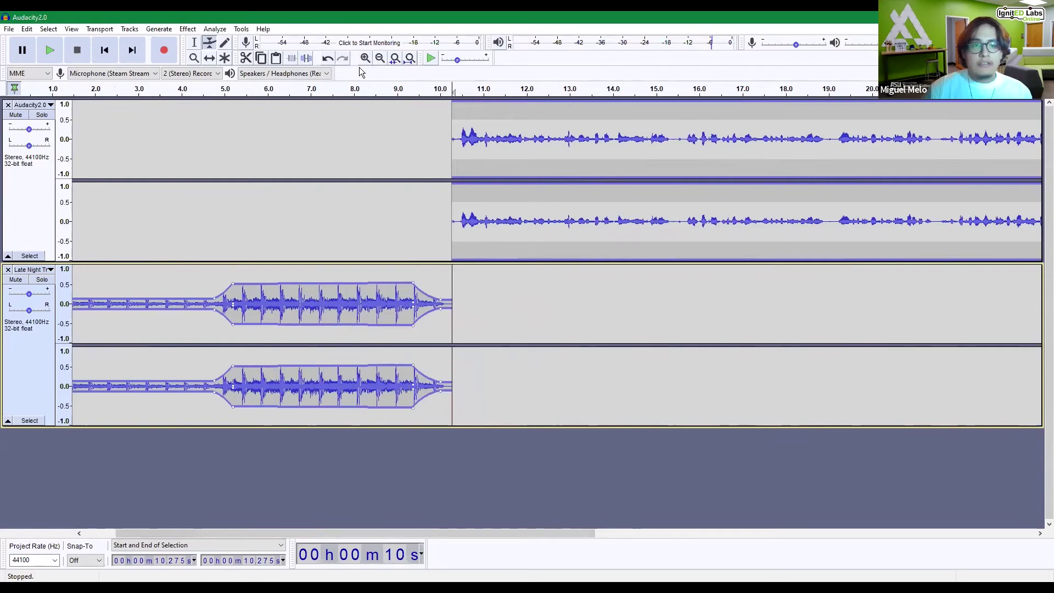